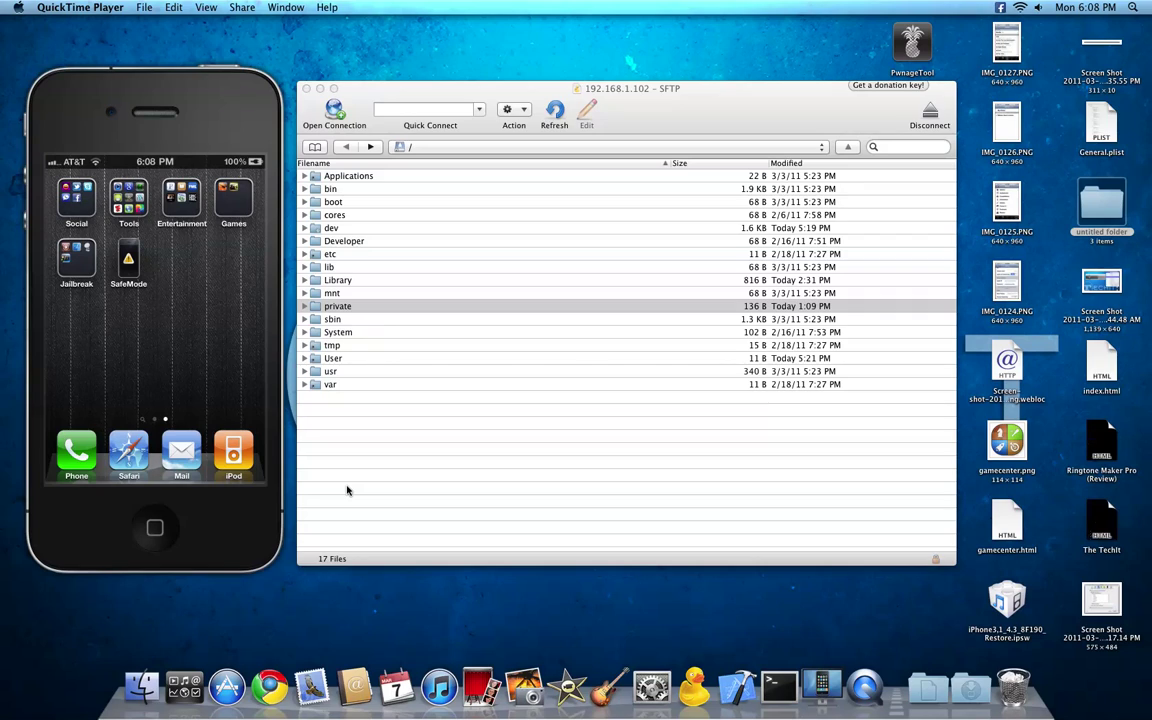
- Browse the phone's file system to /Applications/Preferences.app and locate General.plist
left_click(404, 110)
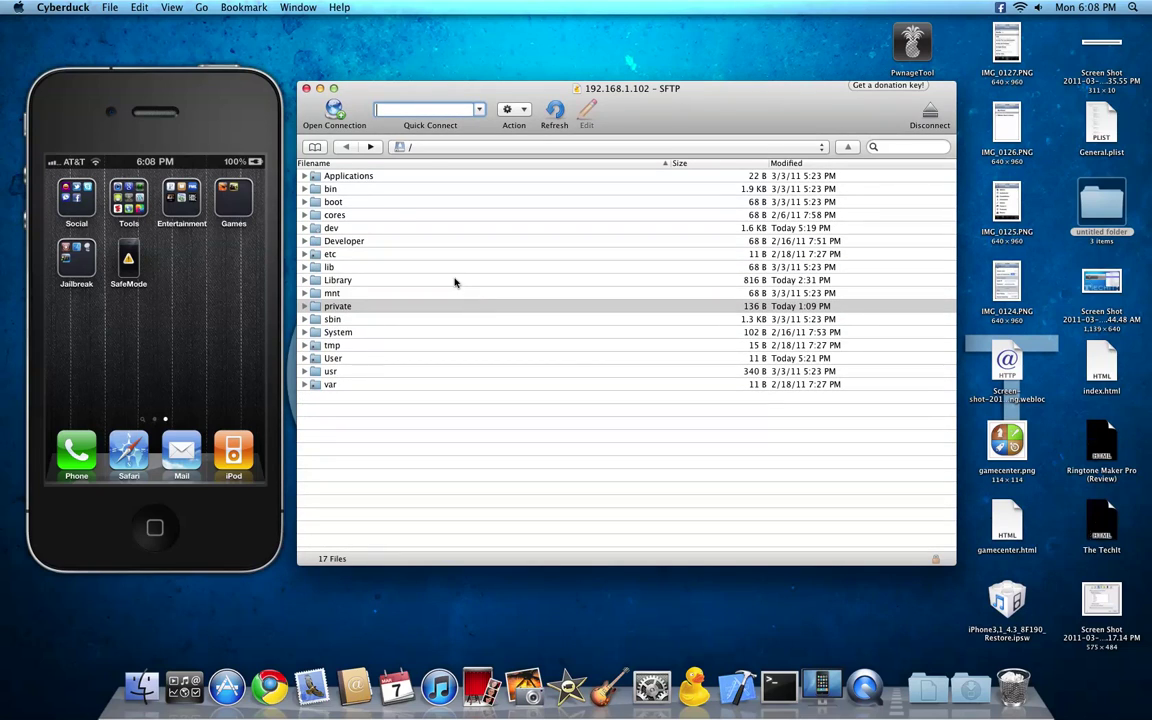
double_click(370, 177)
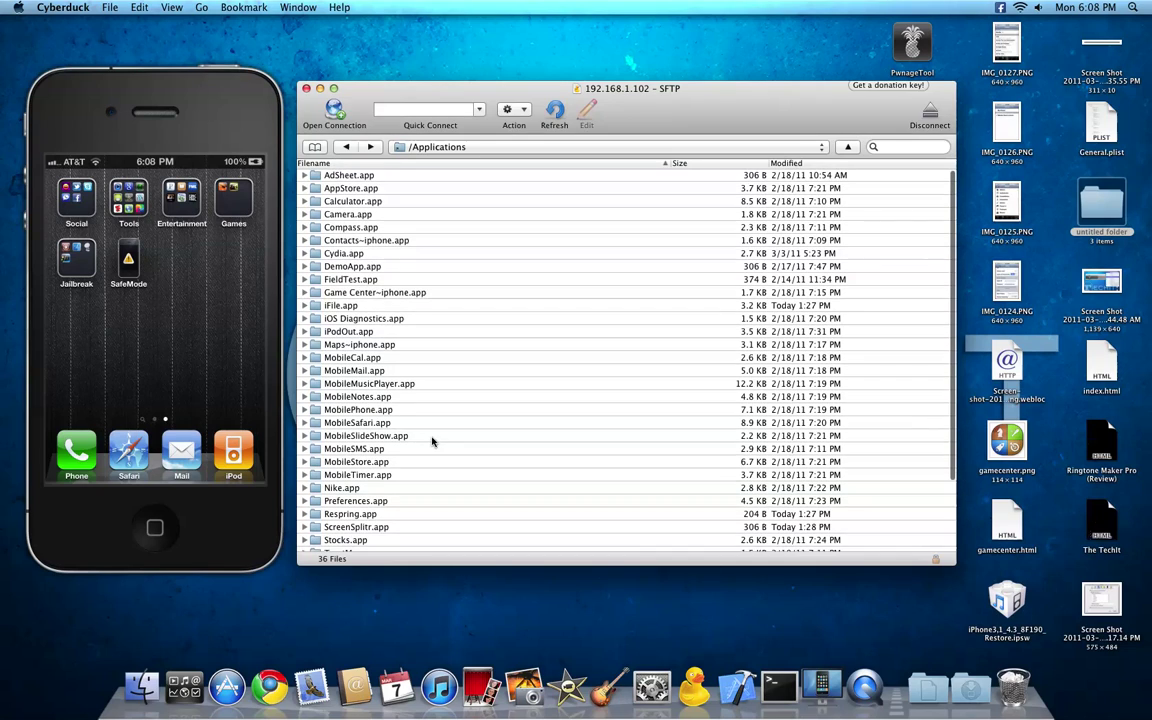
scroll(432, 444, "down", 1)
double_click(357, 491)
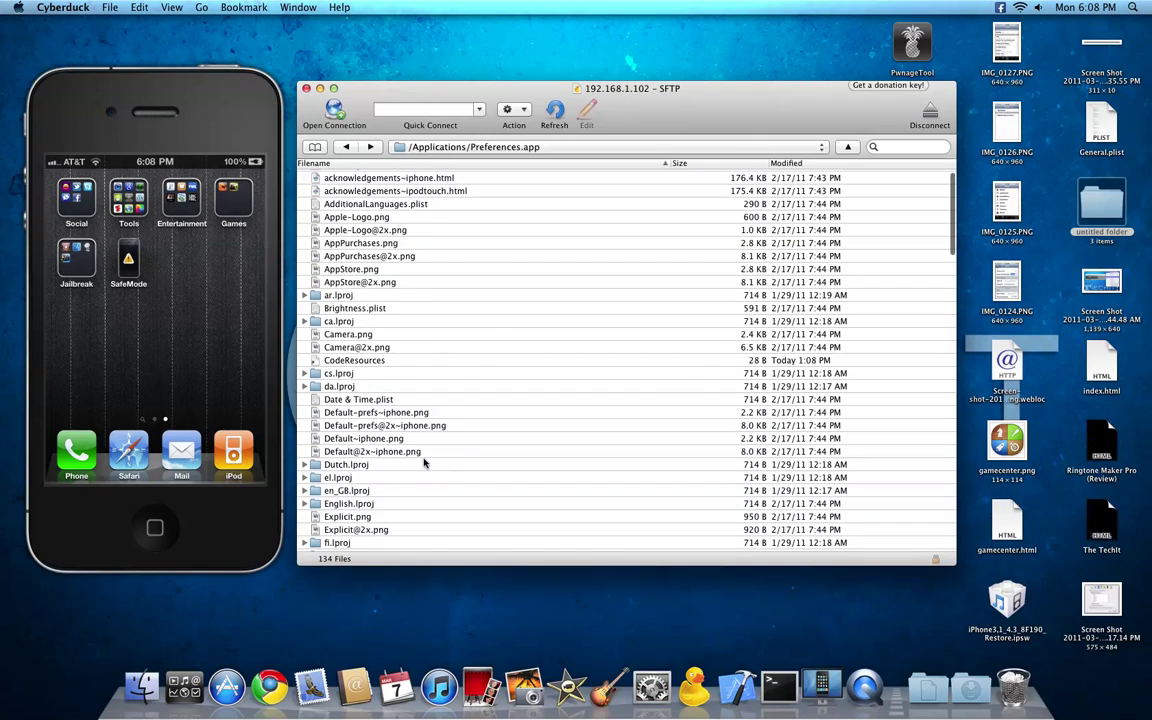
scroll(424, 460, "down", 2)
scroll(424, 460, "down", 4)
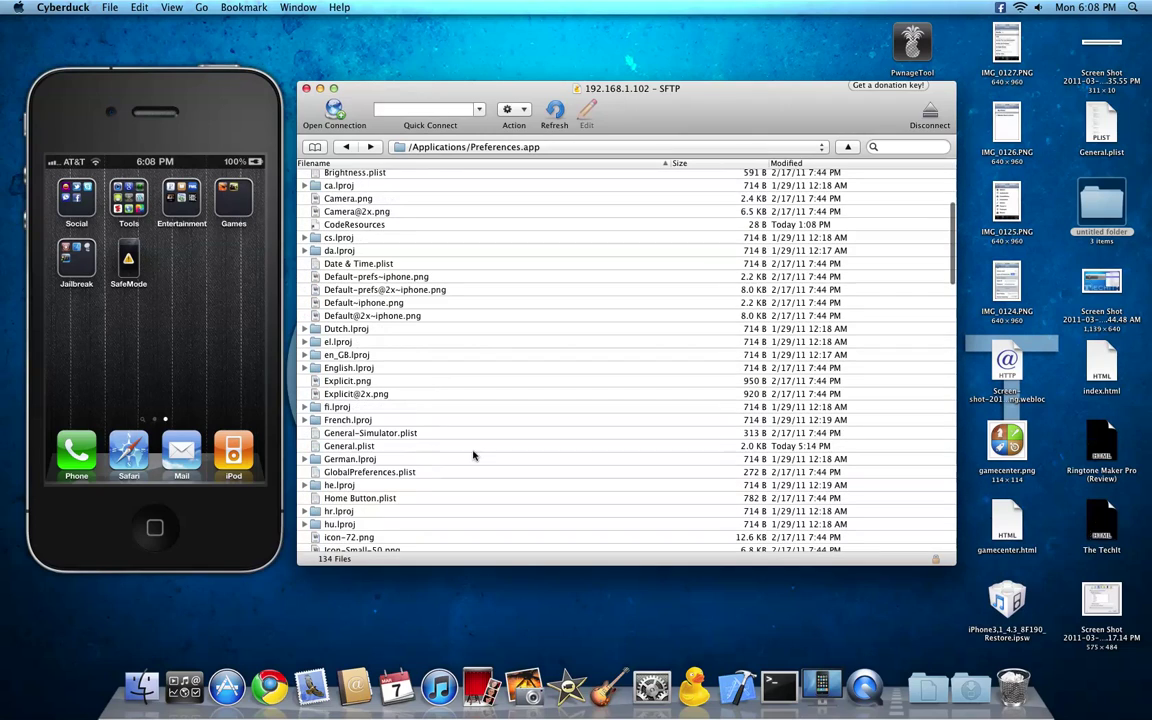
- Upload General.plist from the desktop into the phone's Preferences.app folder, overwriting the existing file
left_click(1106, 135)
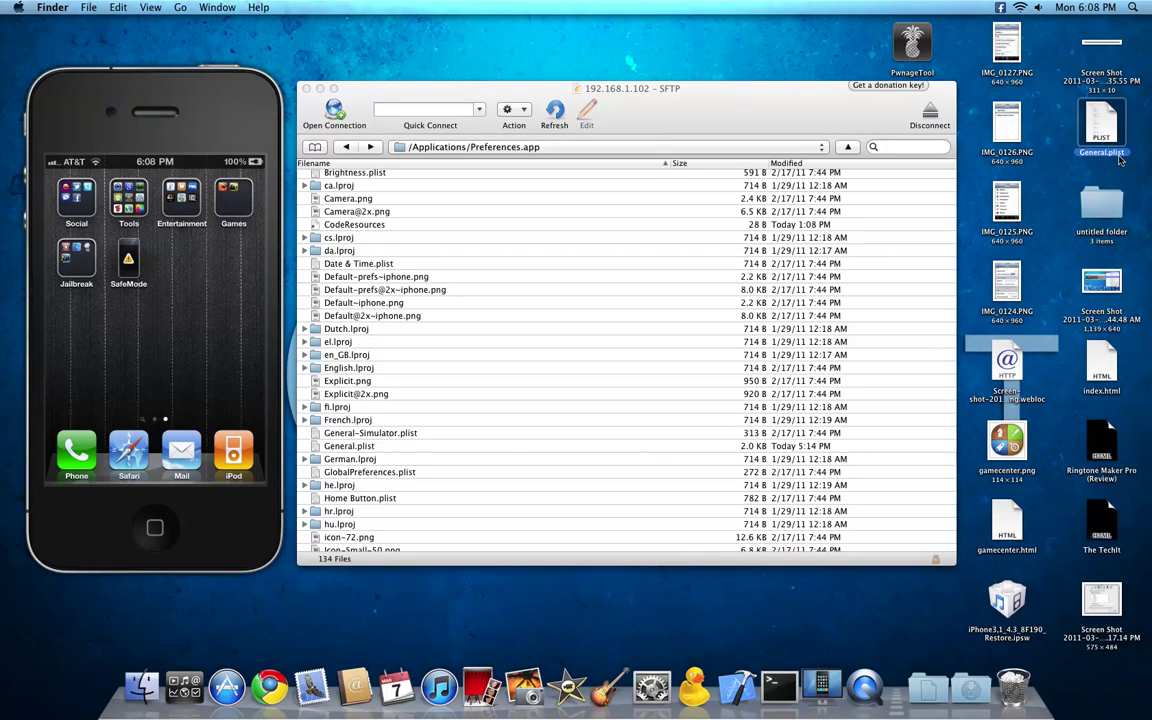
left_click_drag(1103, 130, 507, 445)
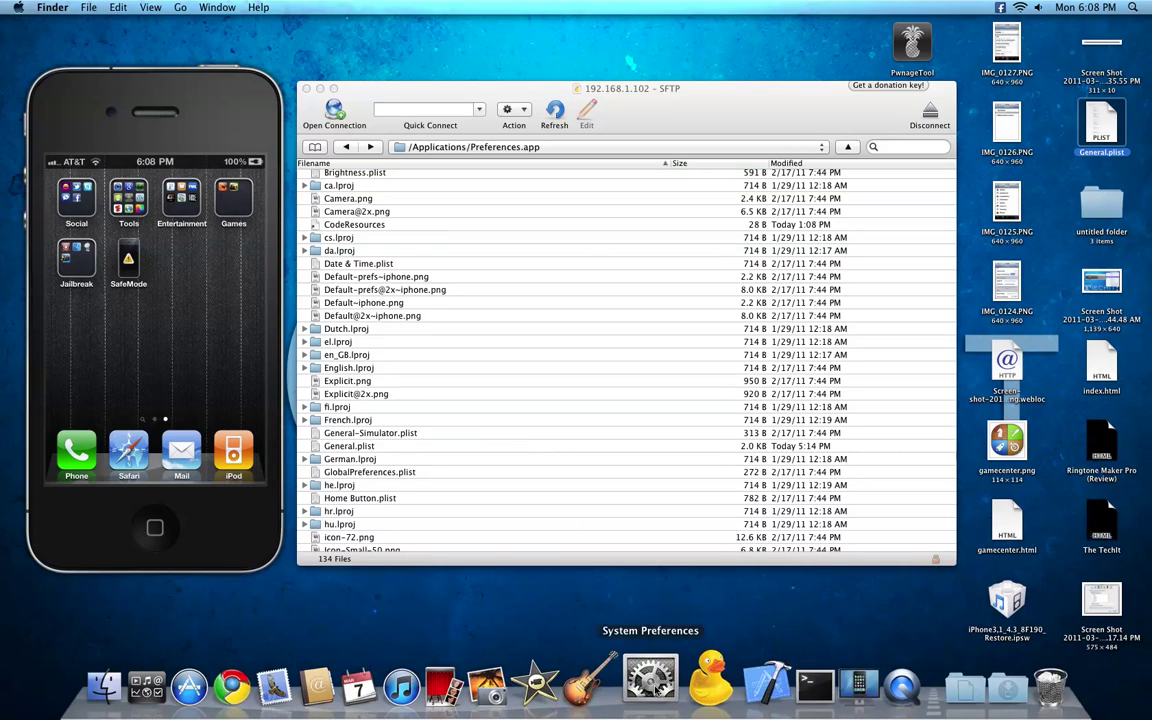
left_click(692, 680)
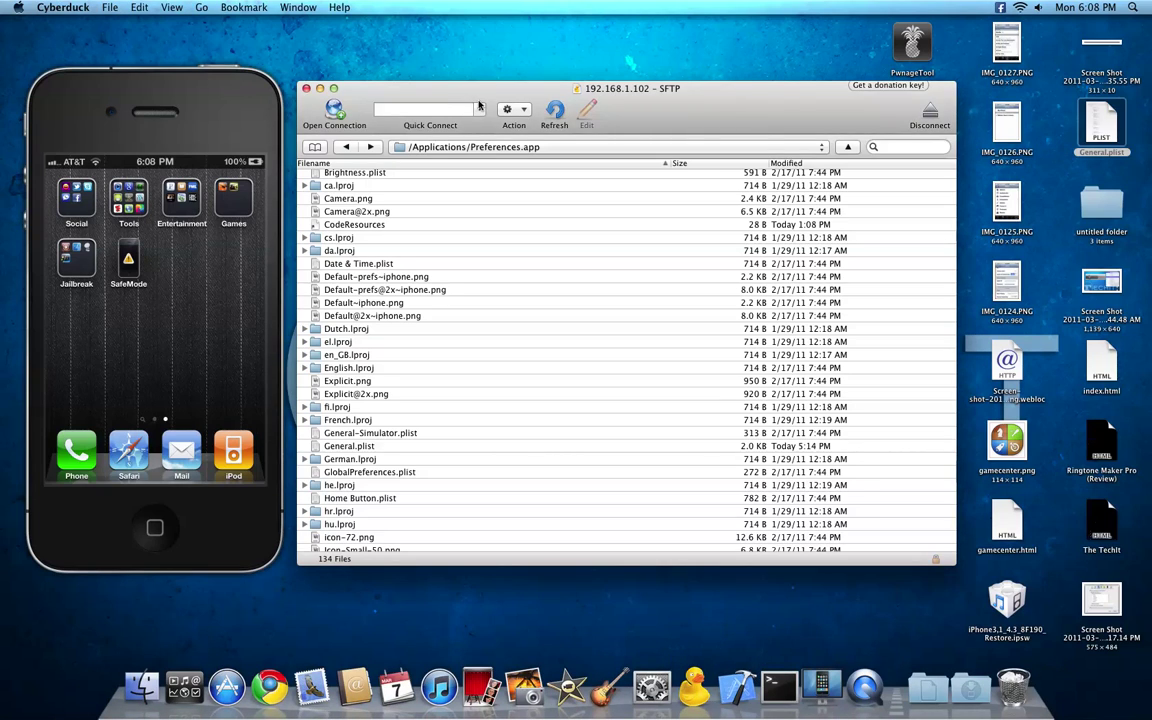
left_click_drag(446, 92, 427, 119)
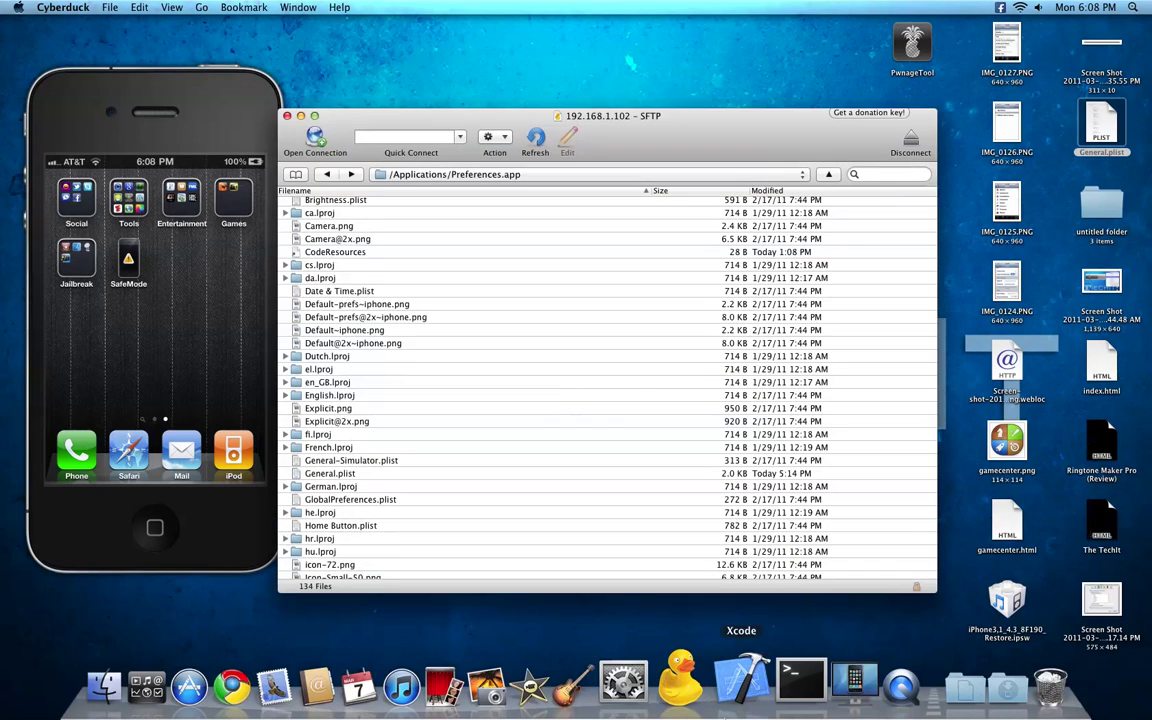
right_click(680, 680)
left_click(740, 536)
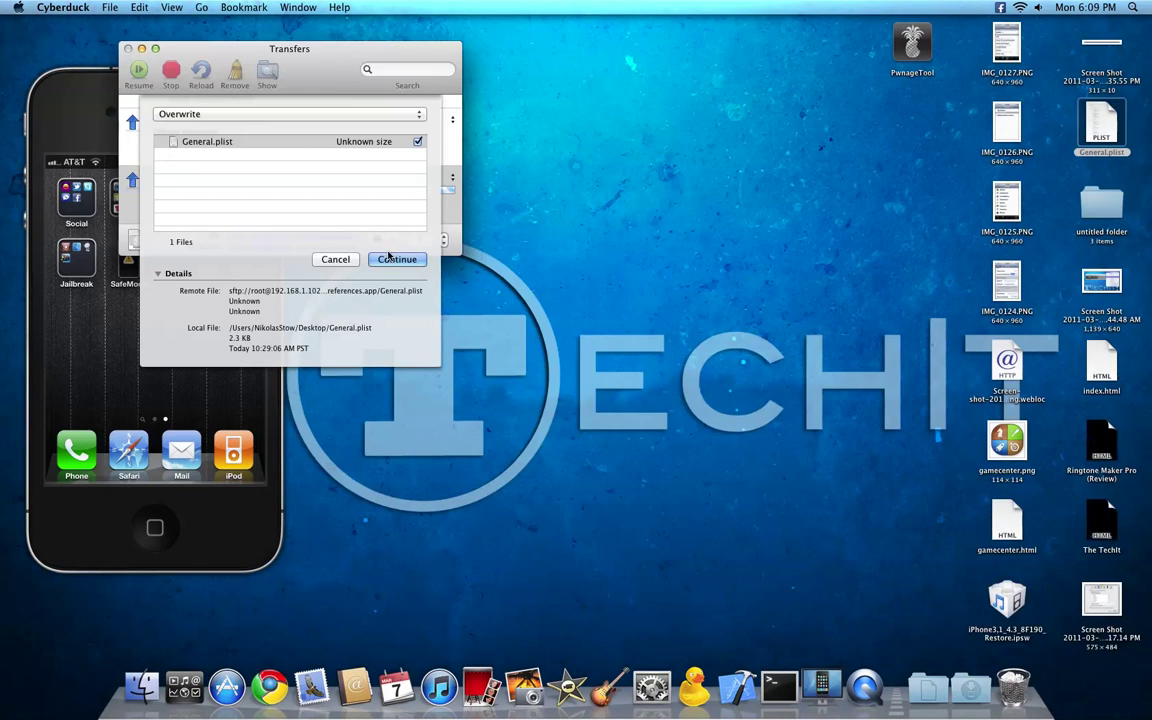
left_click(397, 259)
- Close the Transfers window
left_click_drag(314, 65, 1140, 236)
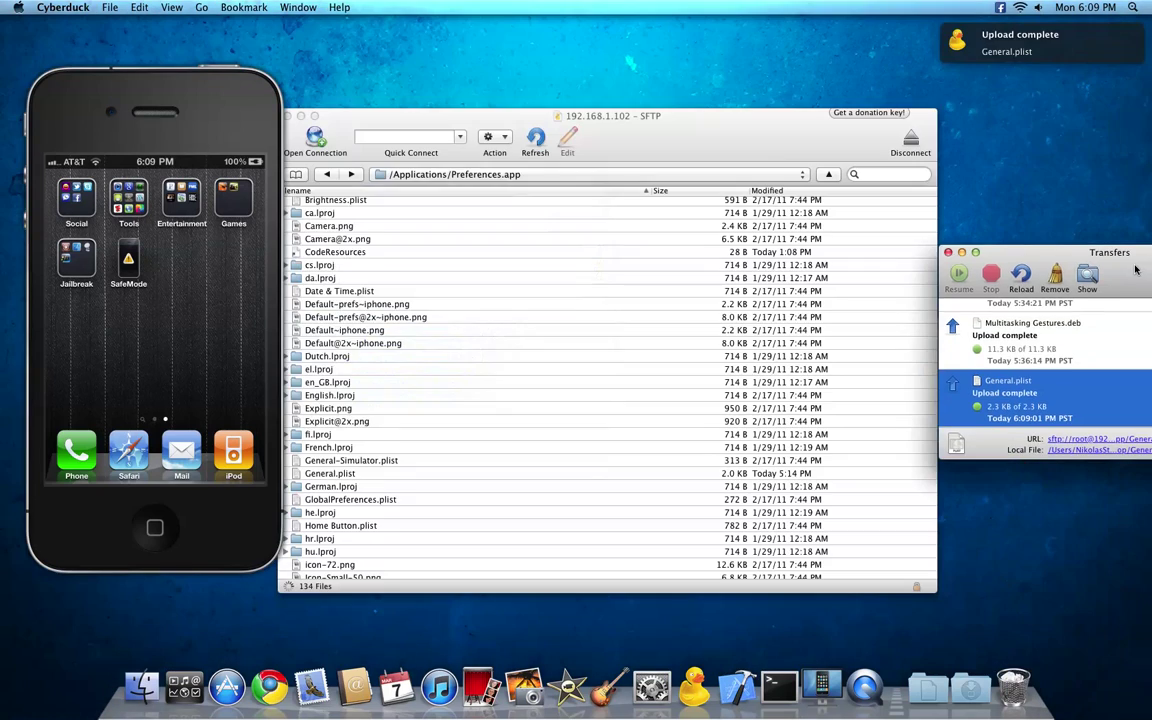
left_click_drag(1133, 274, 437, 203)
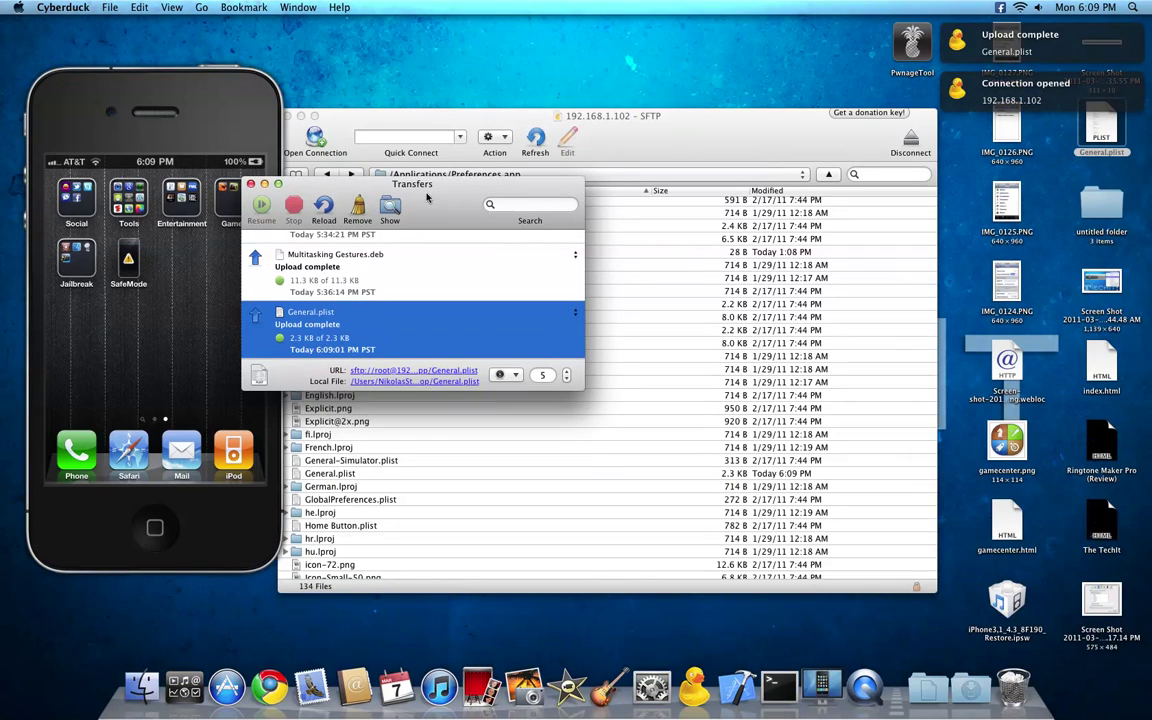
left_click(251, 184)
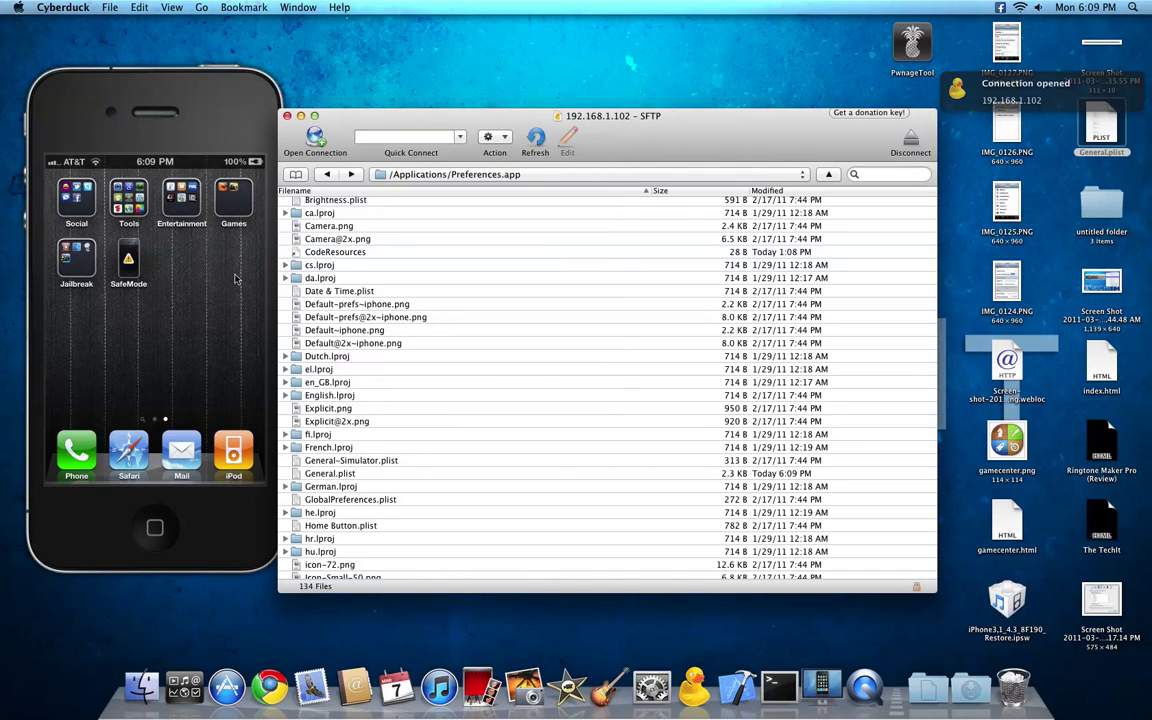
left_click(316, 117)
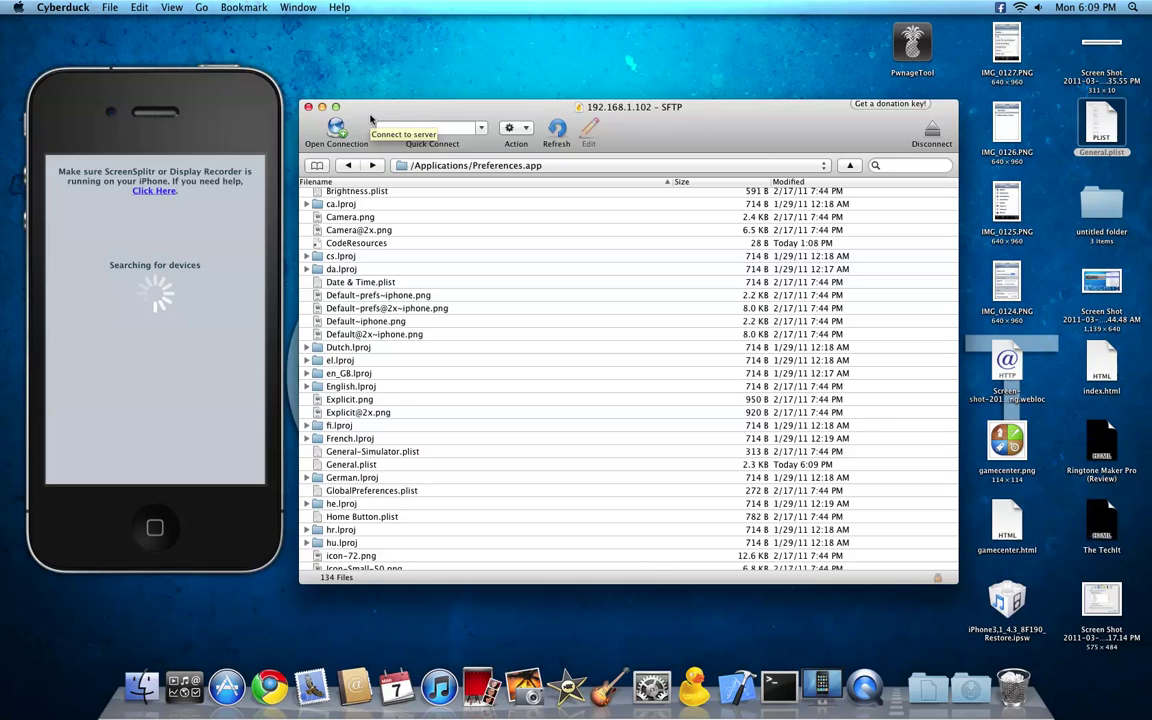
left_click(157, 222)
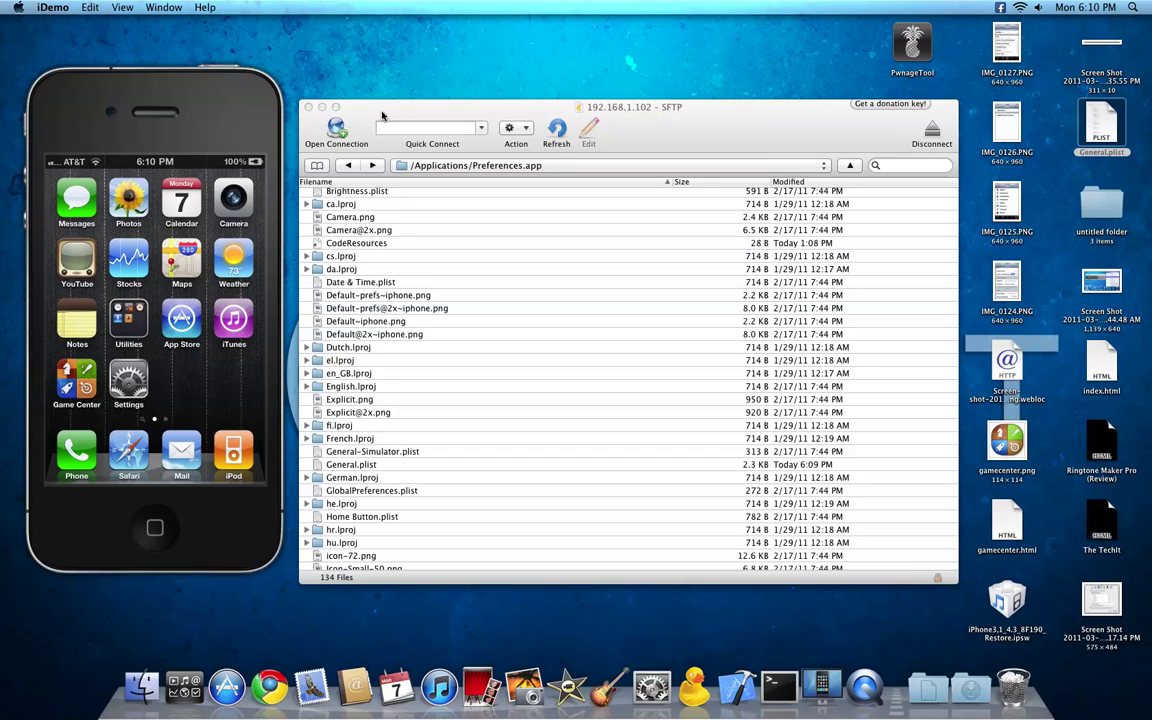
mouse_move(400, 114)
left_mouse_down()
mouse_move(392, 93)
mouse_move(392, 111)
left_mouse_up()
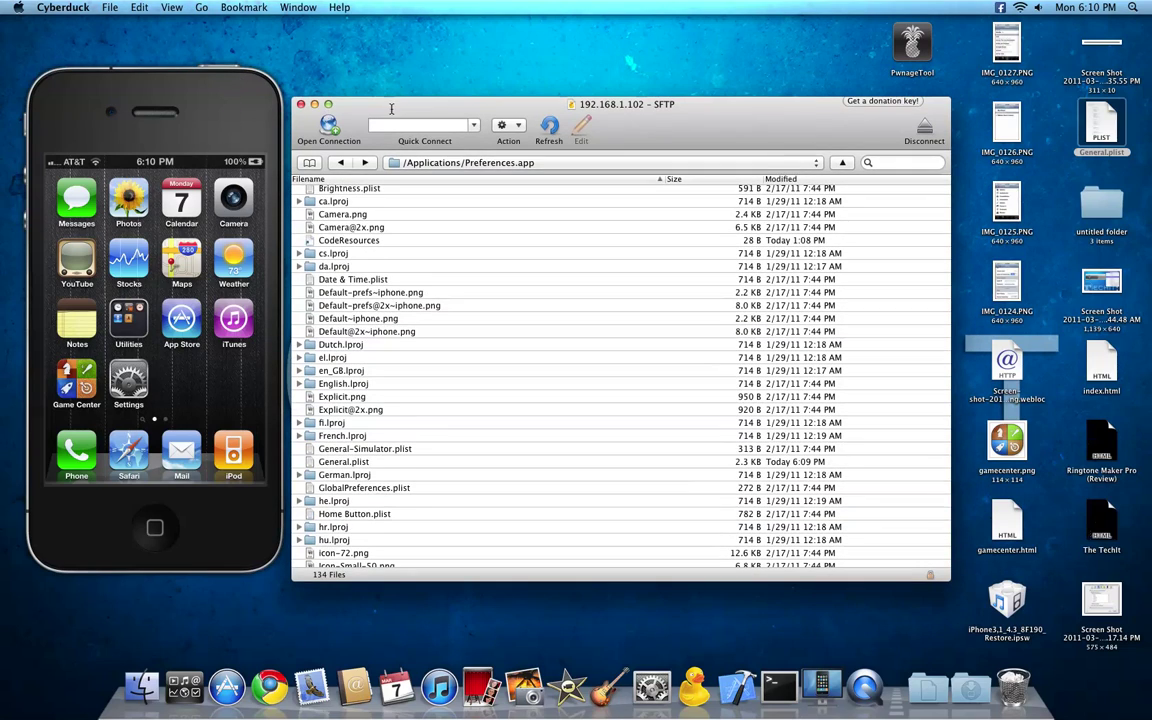
- Return to the phone's root folder and open /System/Library/CoreServices/SpringBoard.app
left_click(341, 163)
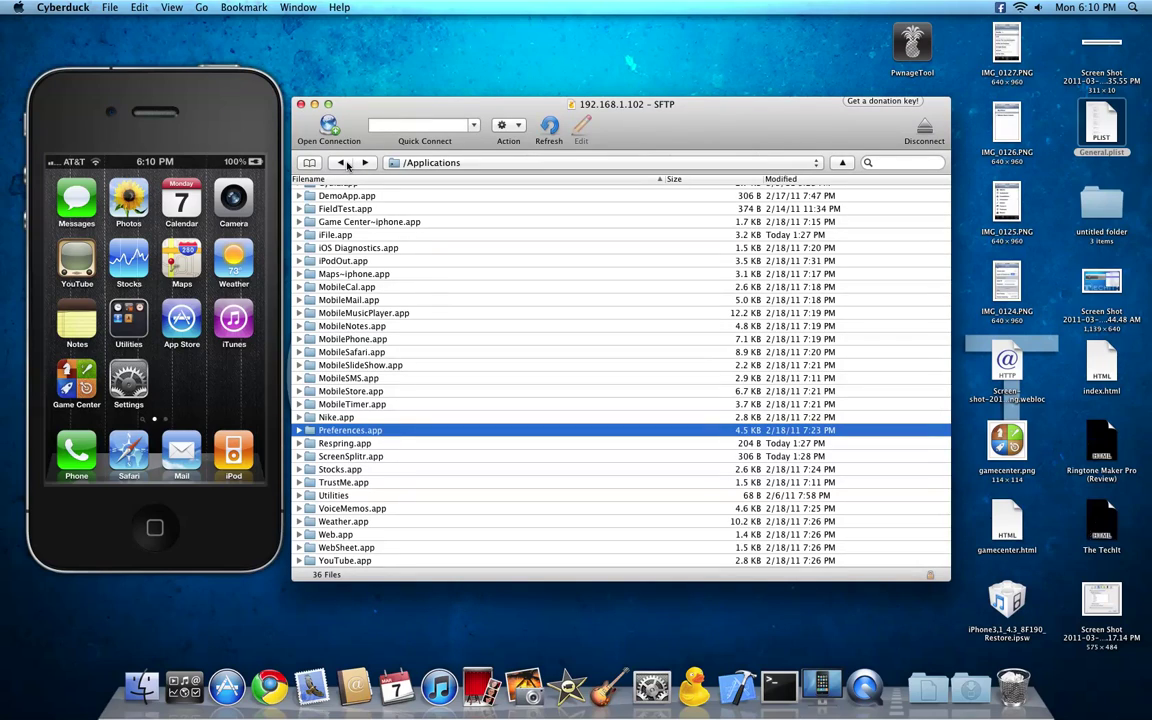
left_click(343, 164)
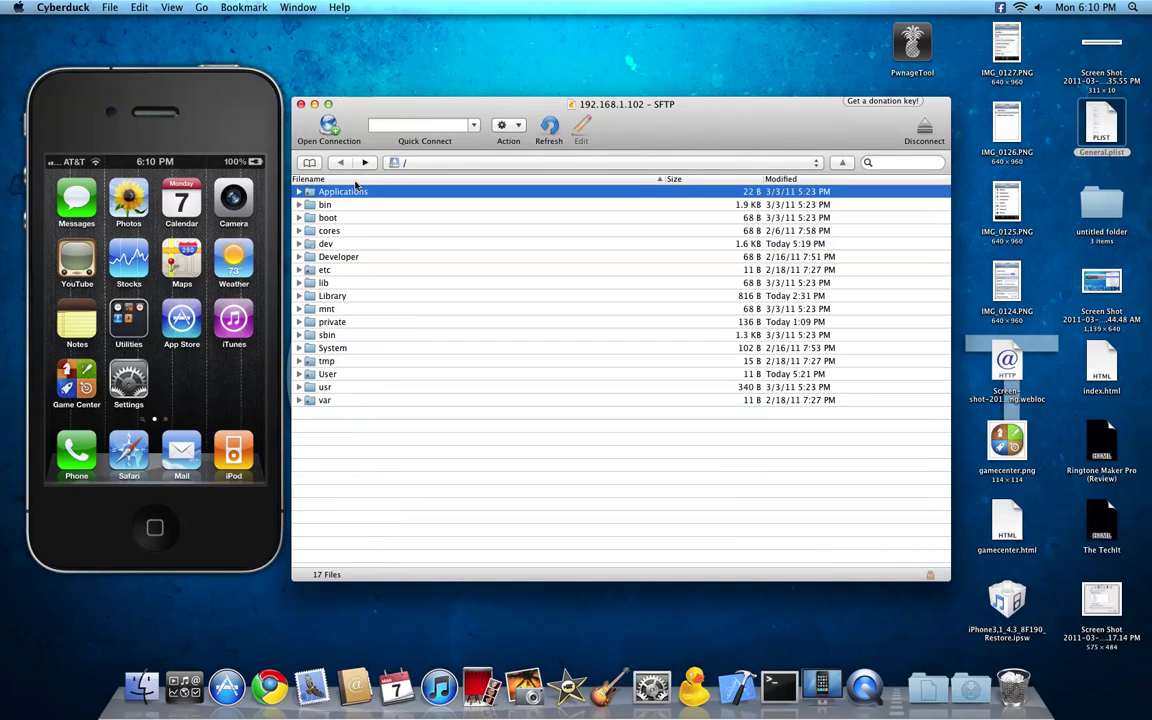
double_click(333, 348)
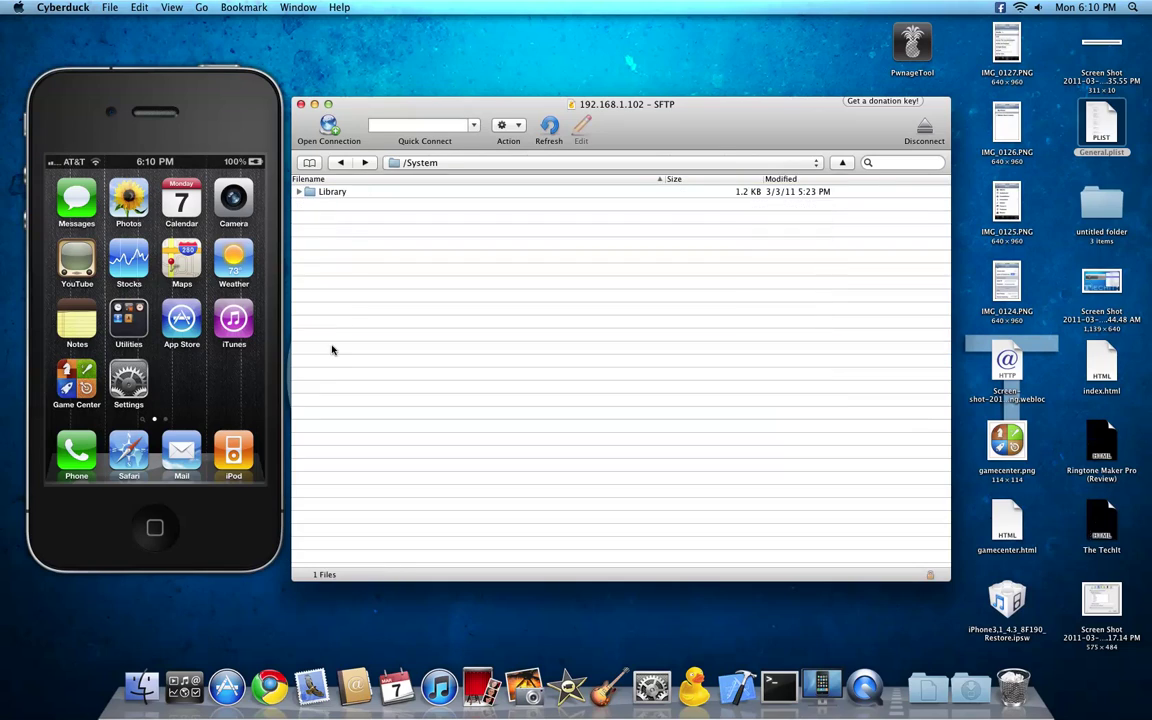
double_click(339, 193)
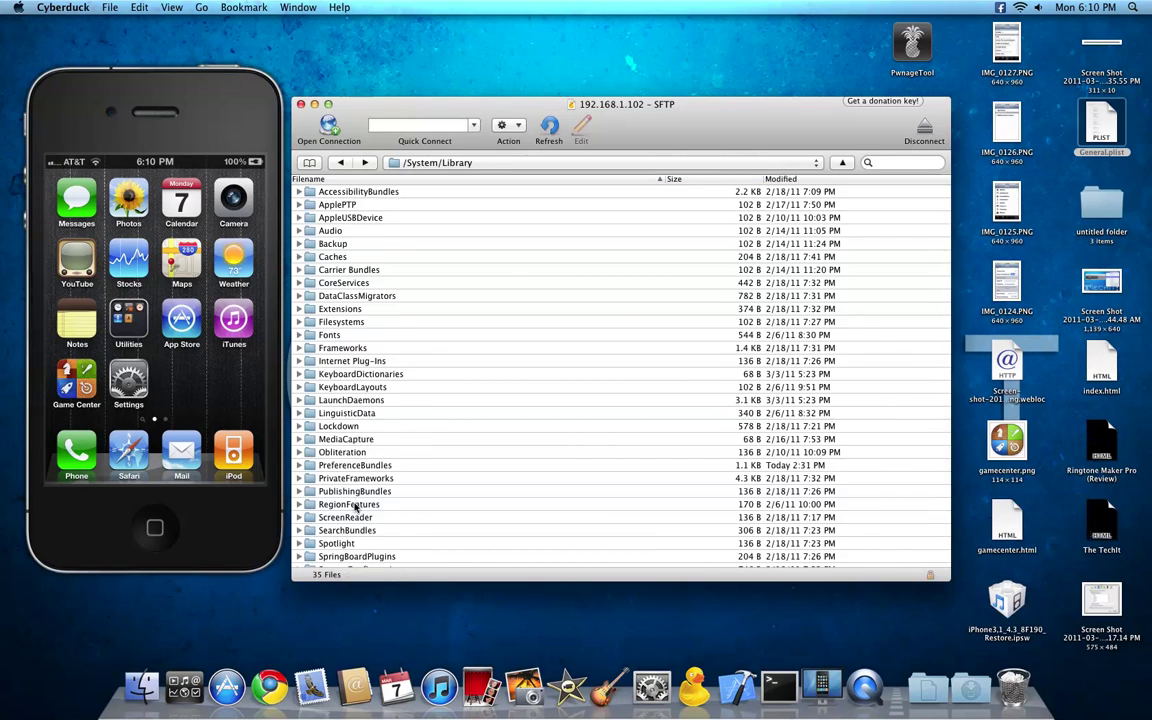
scroll(350, 420, "down", 1)
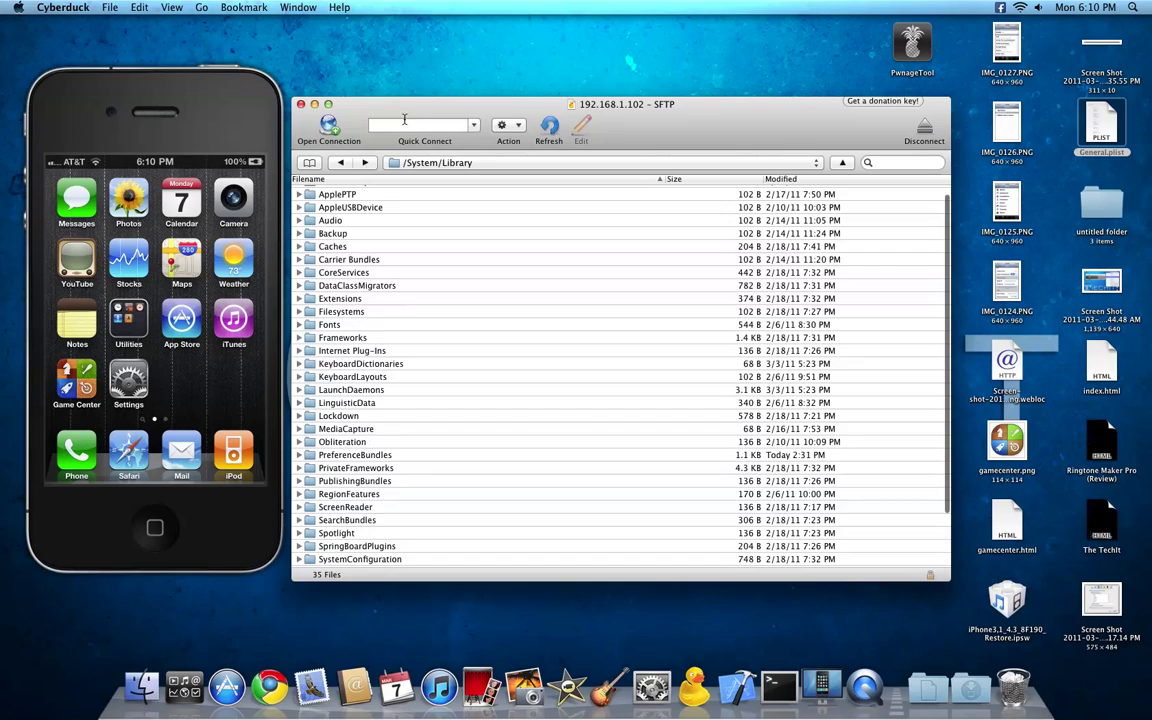
double_click(349, 272)
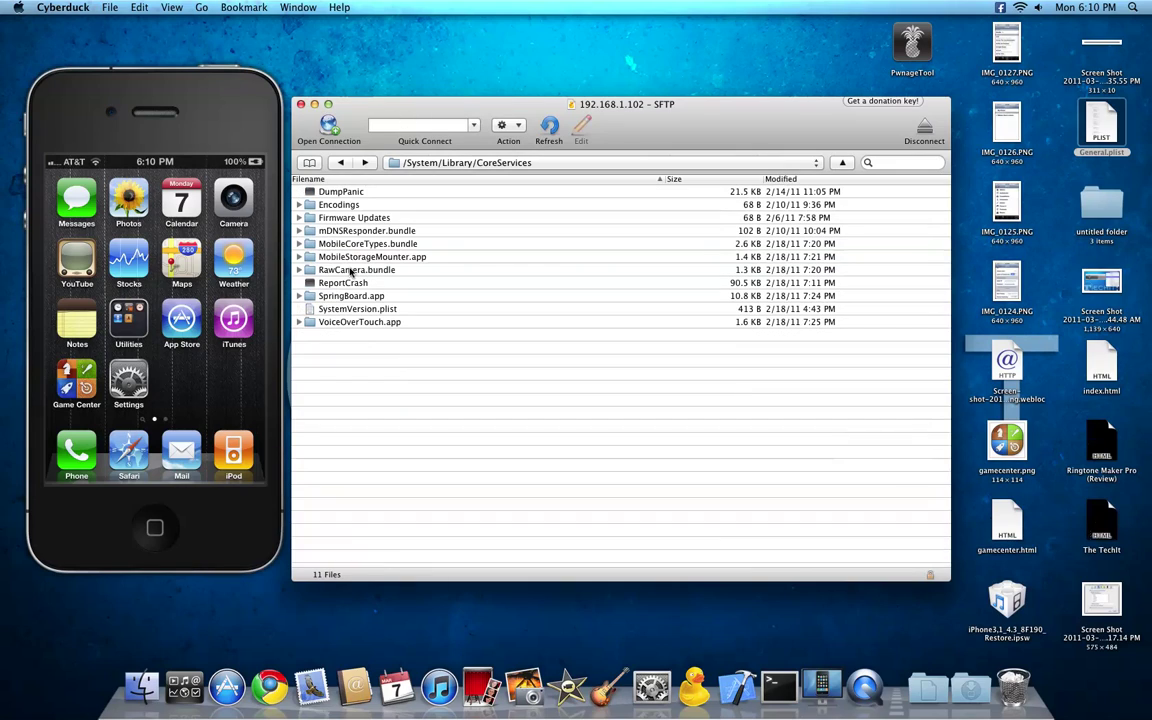
double_click(378, 297)
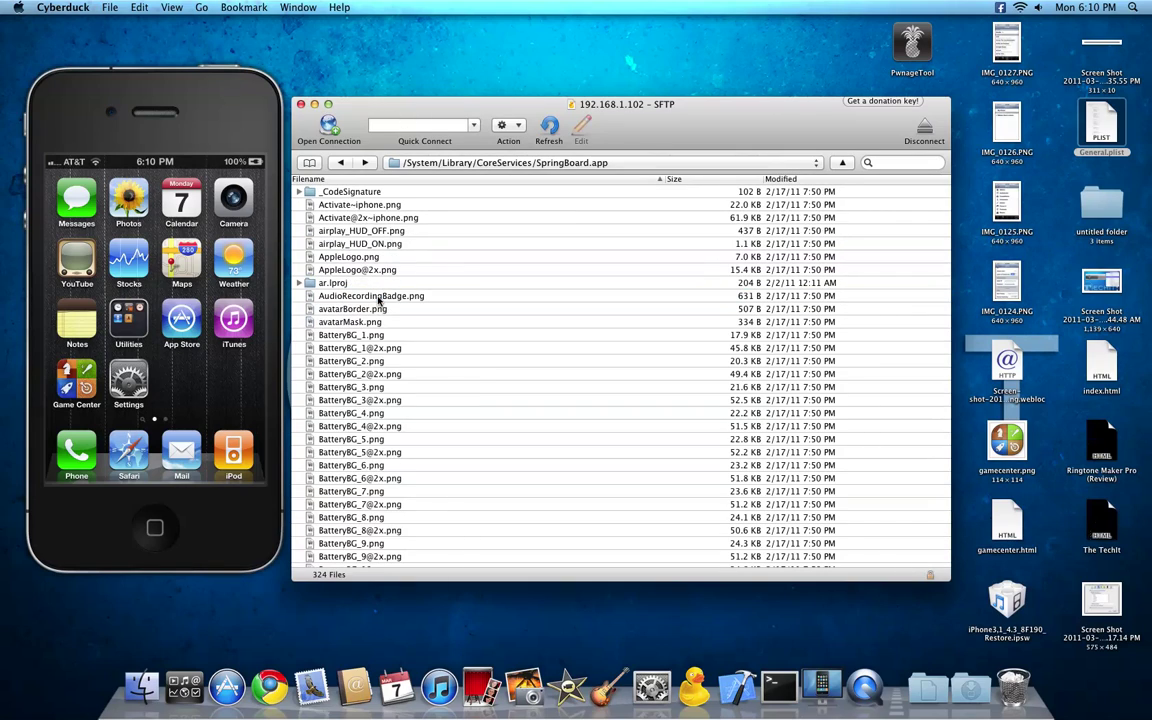
- Find N90AP.plist in the SpringBoard.app folder and open it for editing in Xcode
scroll(426, 302, "down", 10)
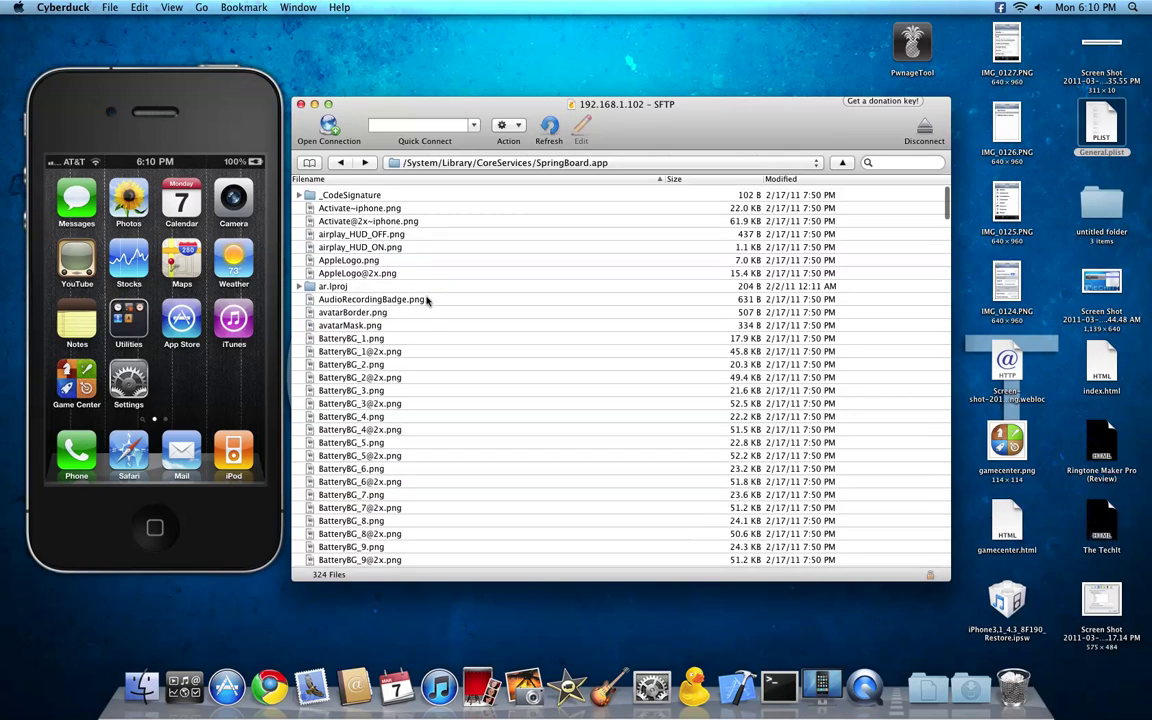
scroll(426, 302, "down", 20)
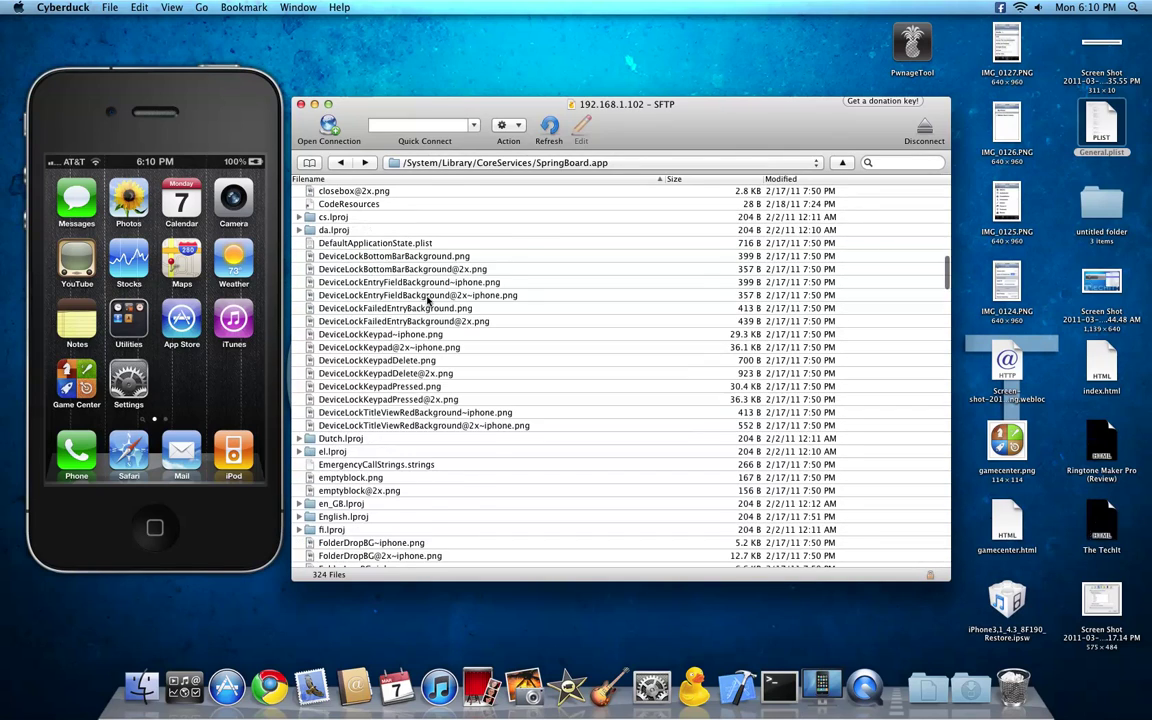
scroll(418, 300, "down", 20)
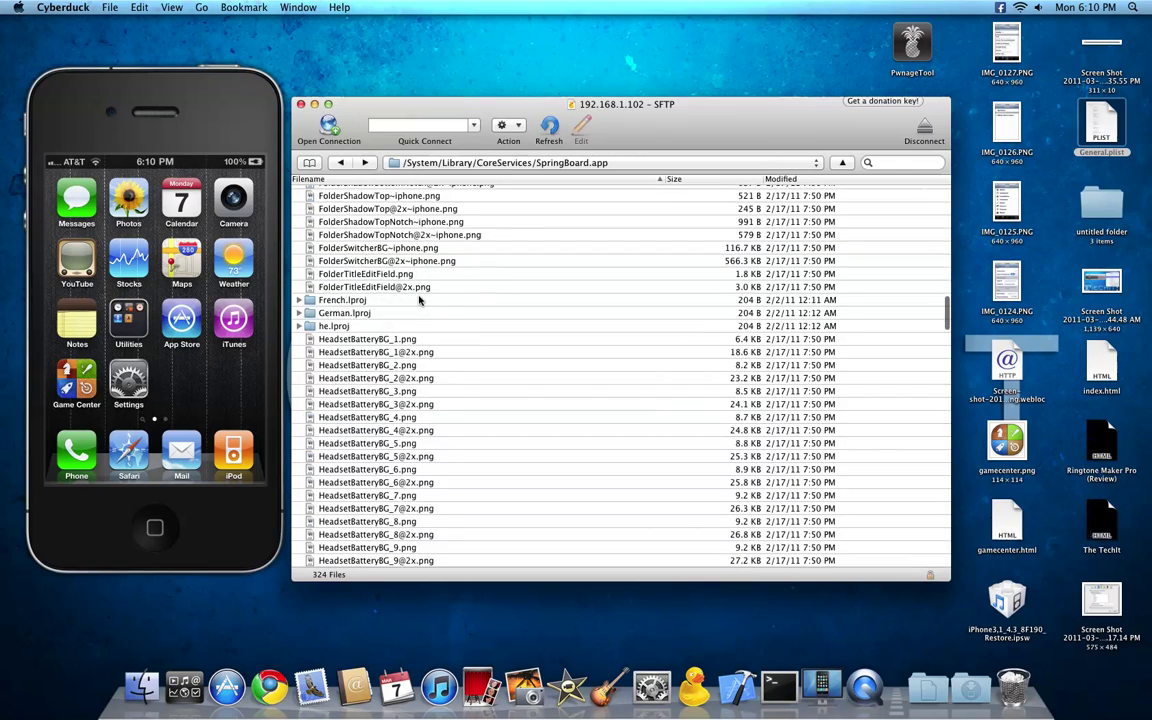
scroll(422, 300, "down", 8)
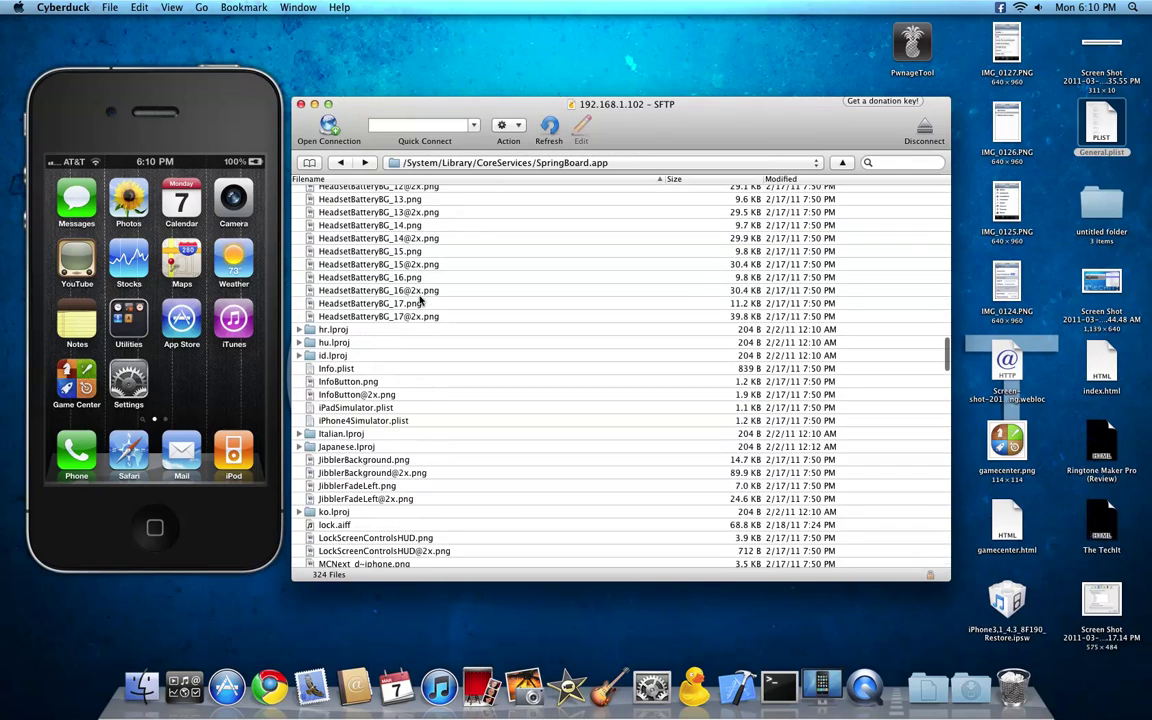
scroll(420, 300, "down", 15)
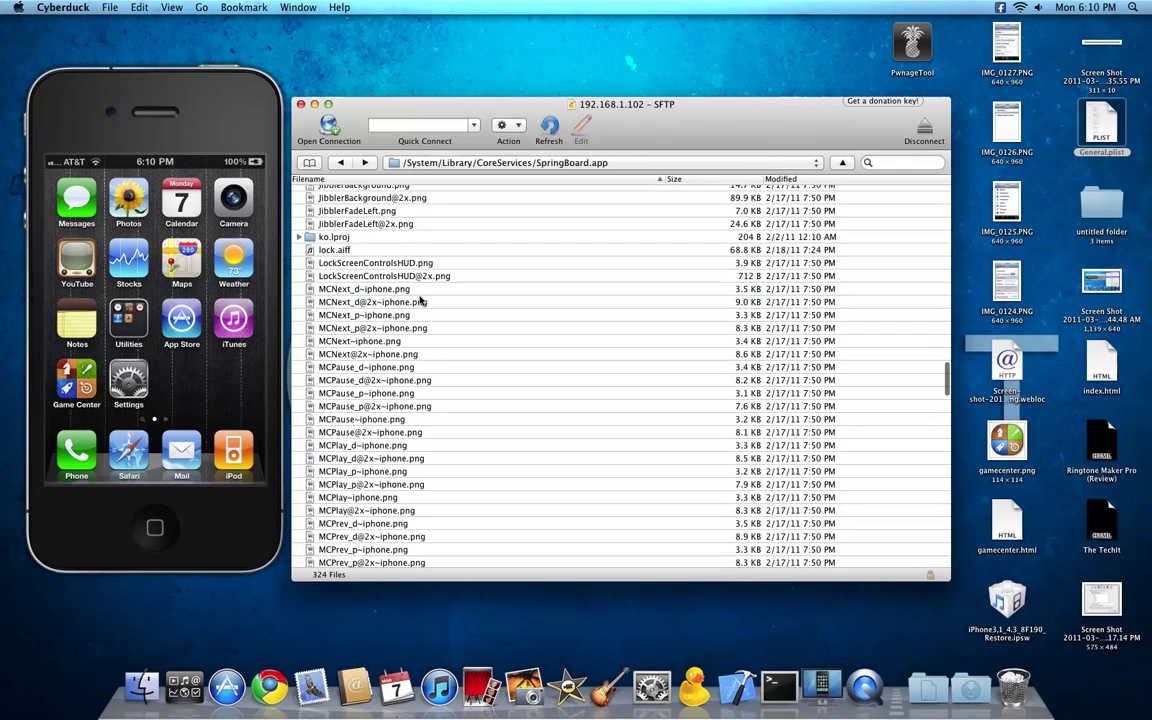
scroll(420, 300, "down", 1)
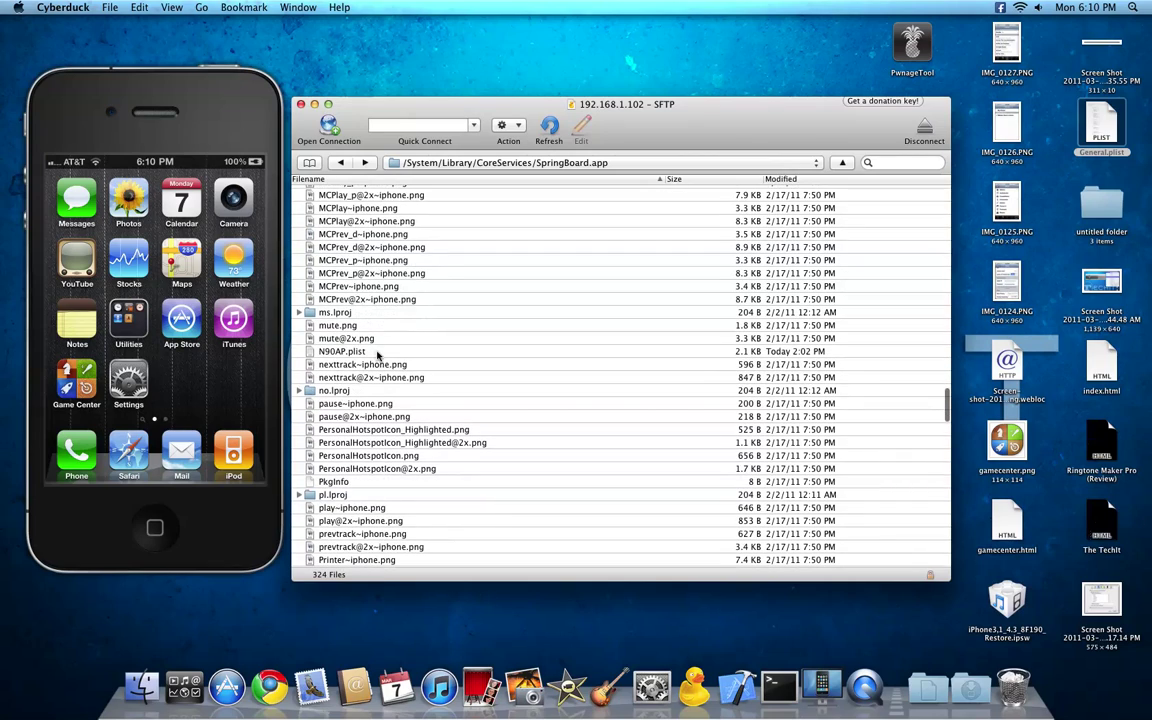
left_click(345, 352)
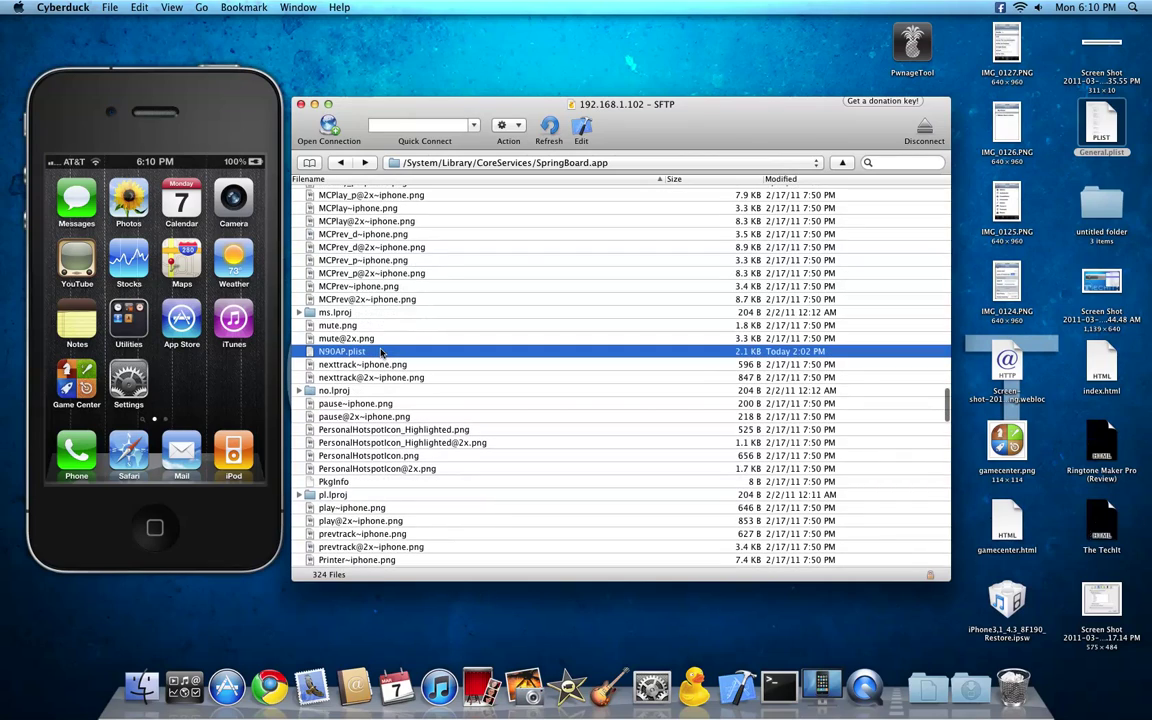
left_click(584, 127)
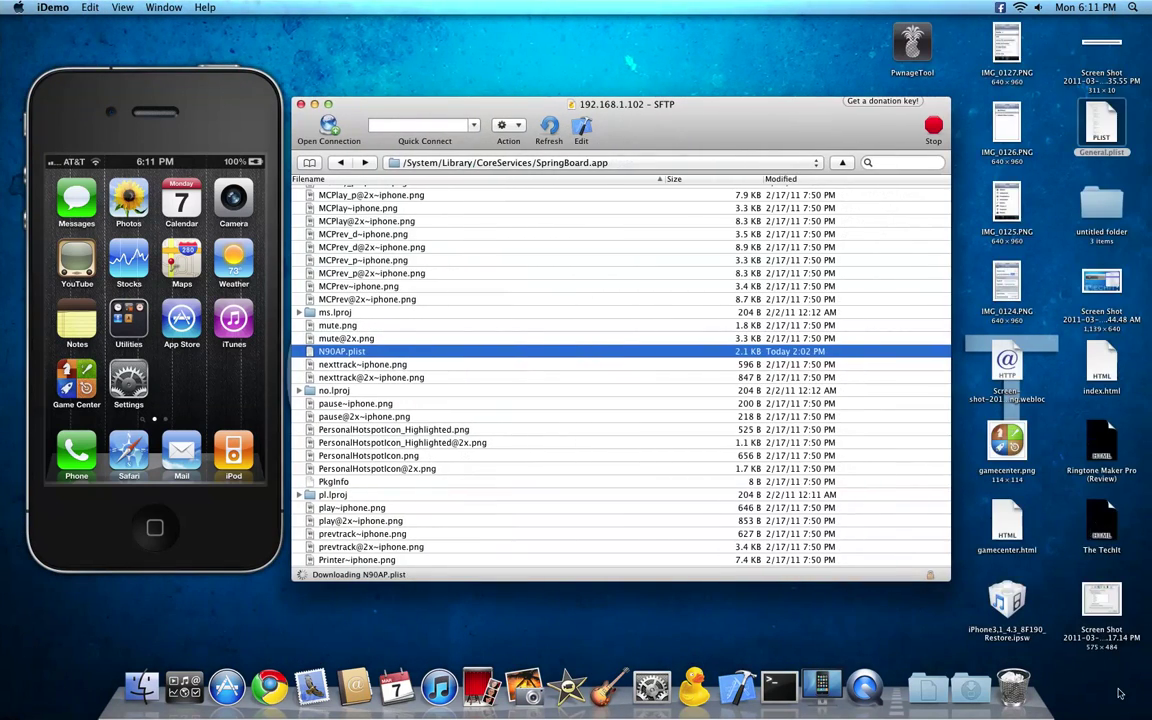
left_click(745, 680)
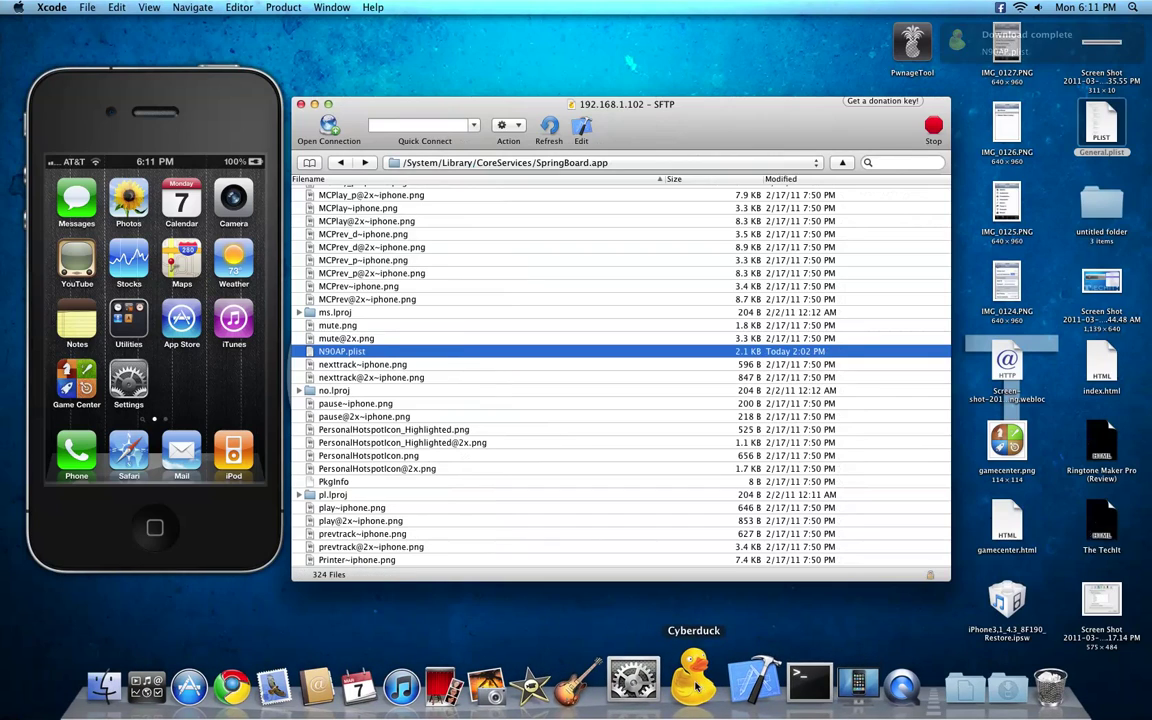
right_click(697, 683)
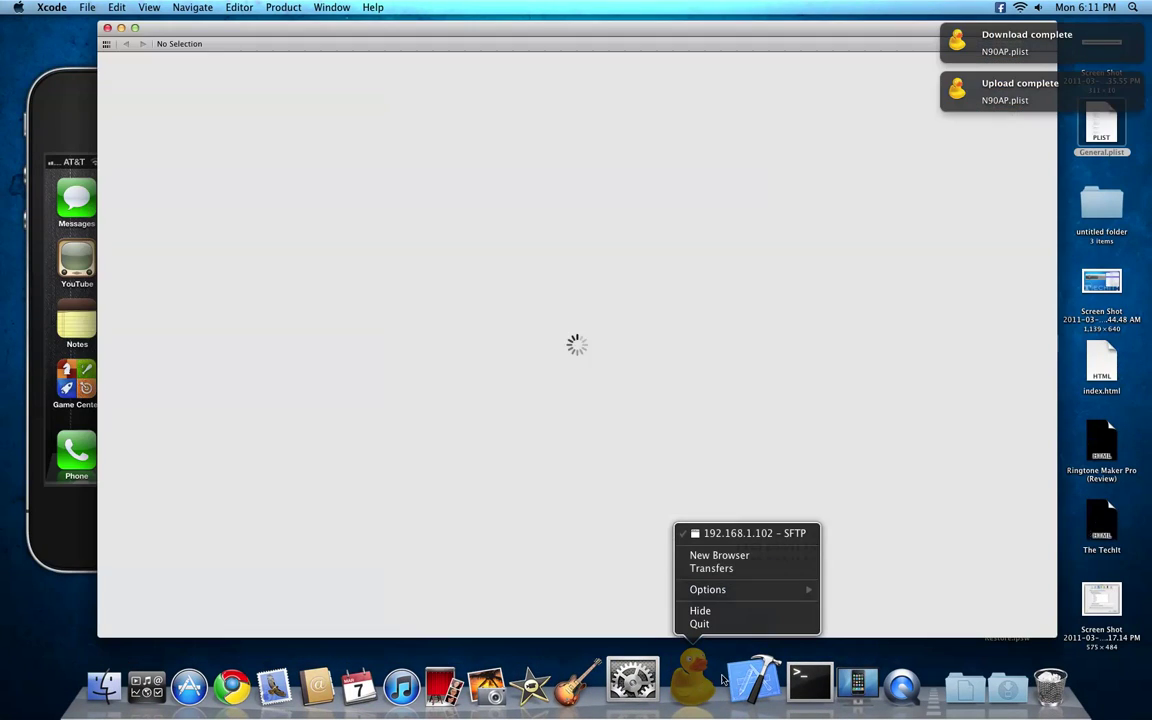
left_click(521, 517)
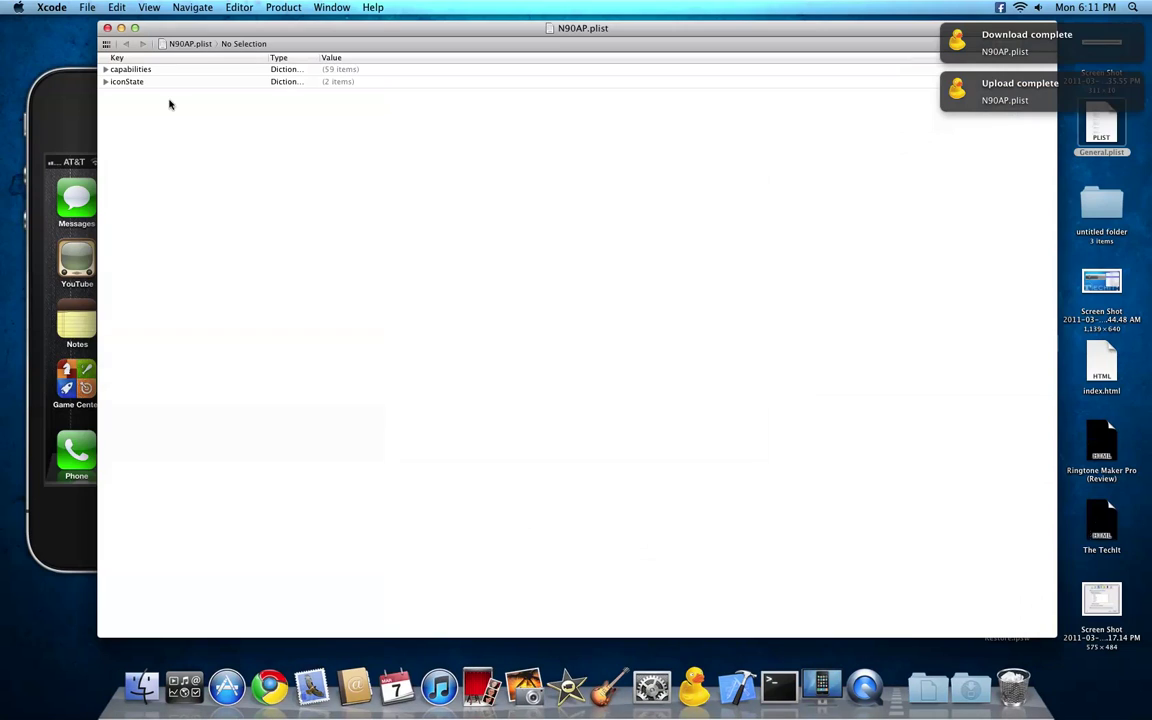
- Add a key named multitasking-gestures below 720p in the capabilities dictionary of N90AP.plist
left_click(105, 69)
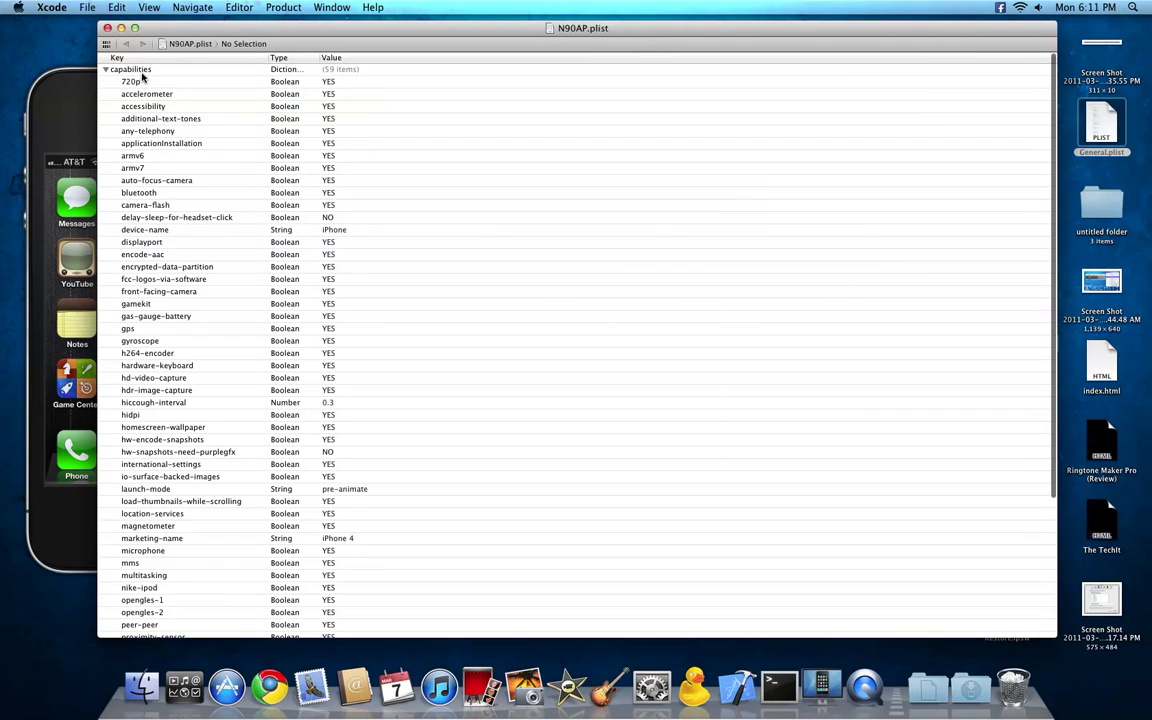
left_click(145, 81)
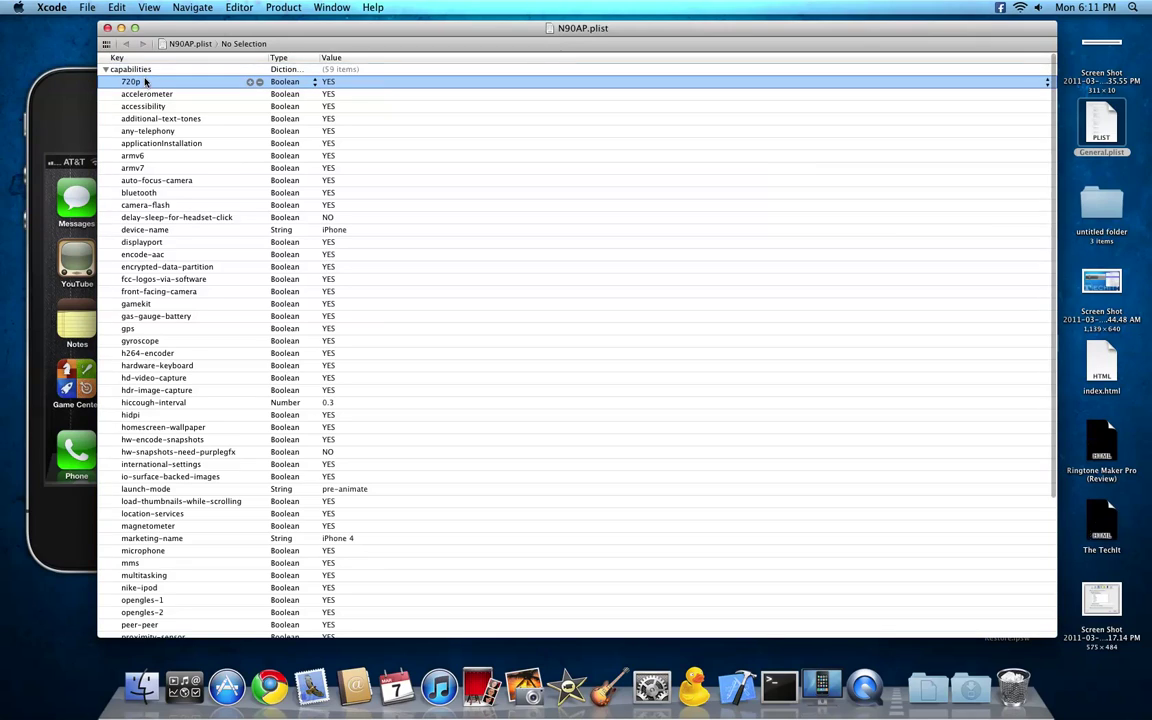
left_click(250, 81)
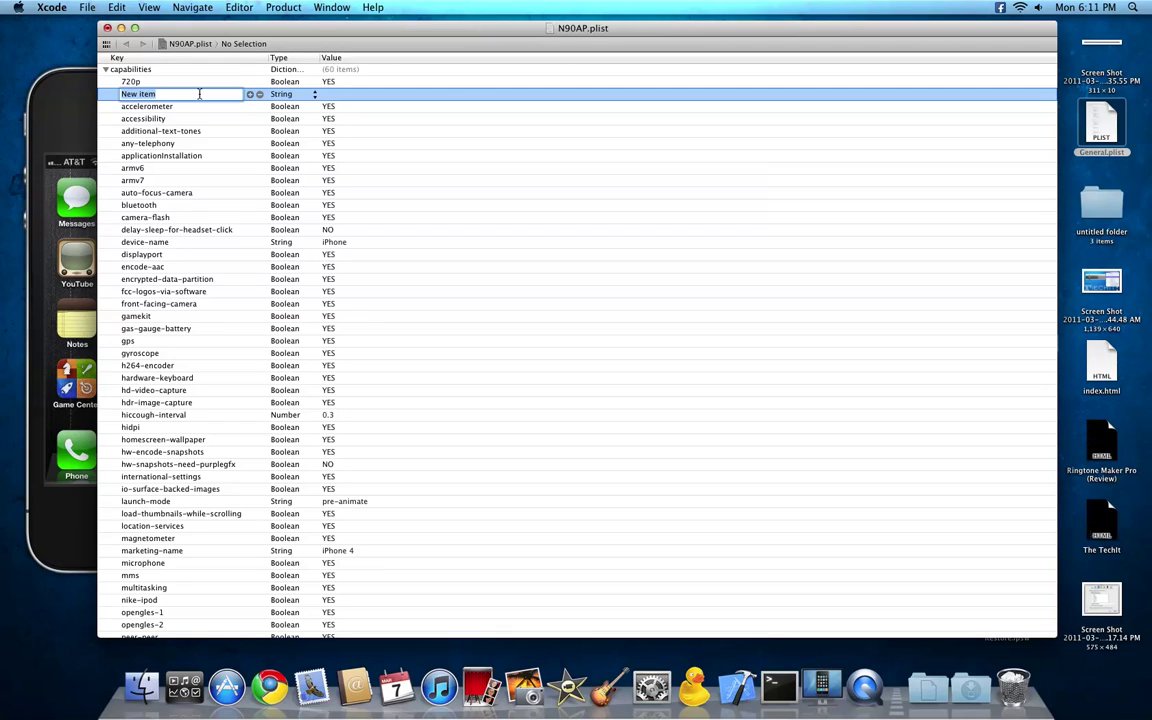
type("multitasking-gestures")
key("Tab")
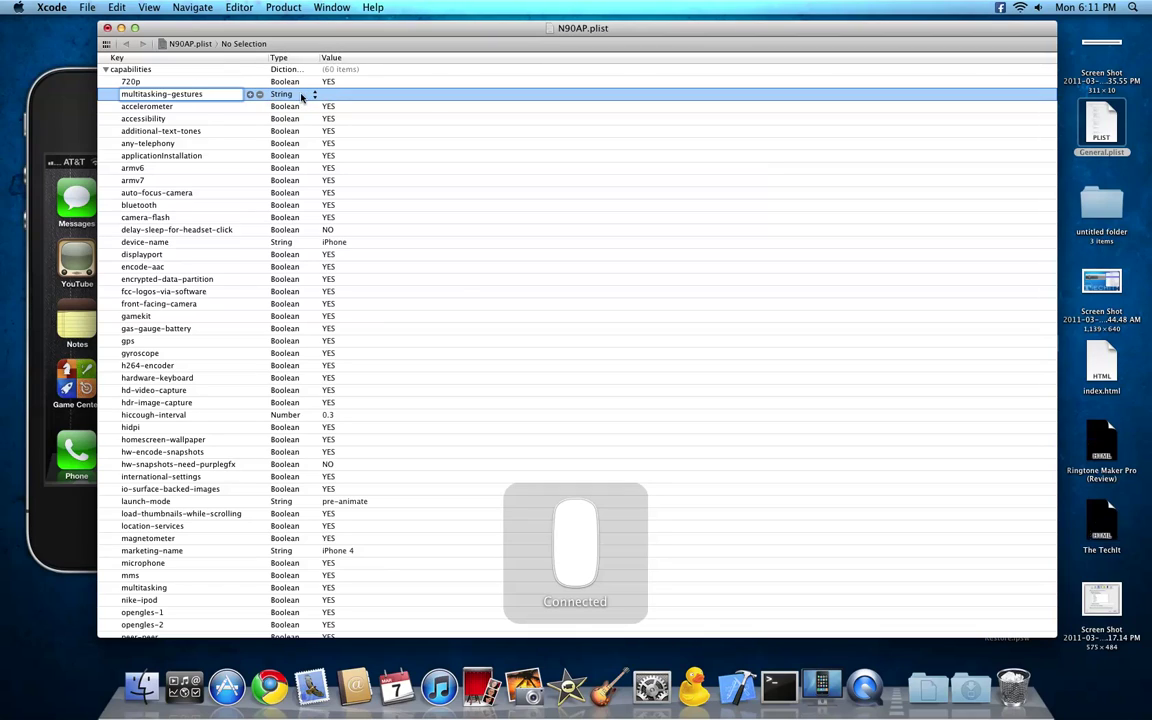
- Make multitasking-gestures a Boolean with the value YES and close N90AP.plist
left_click(284, 94)
left_click(284, 50)
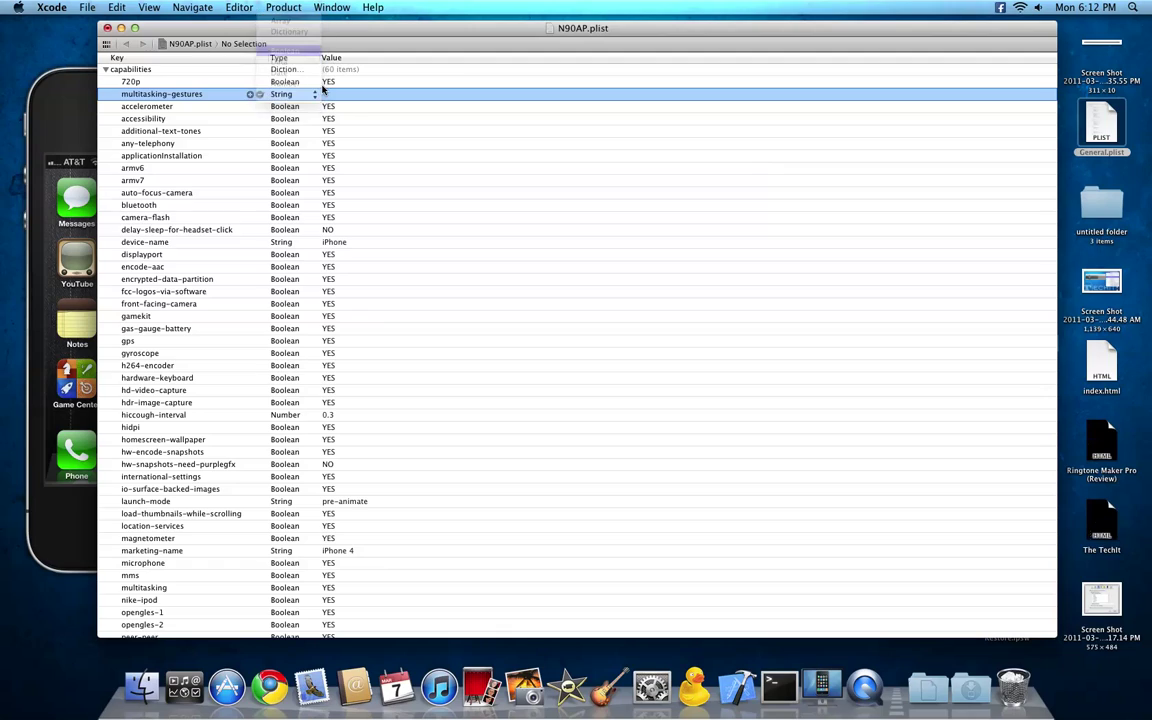
left_click(338, 94)
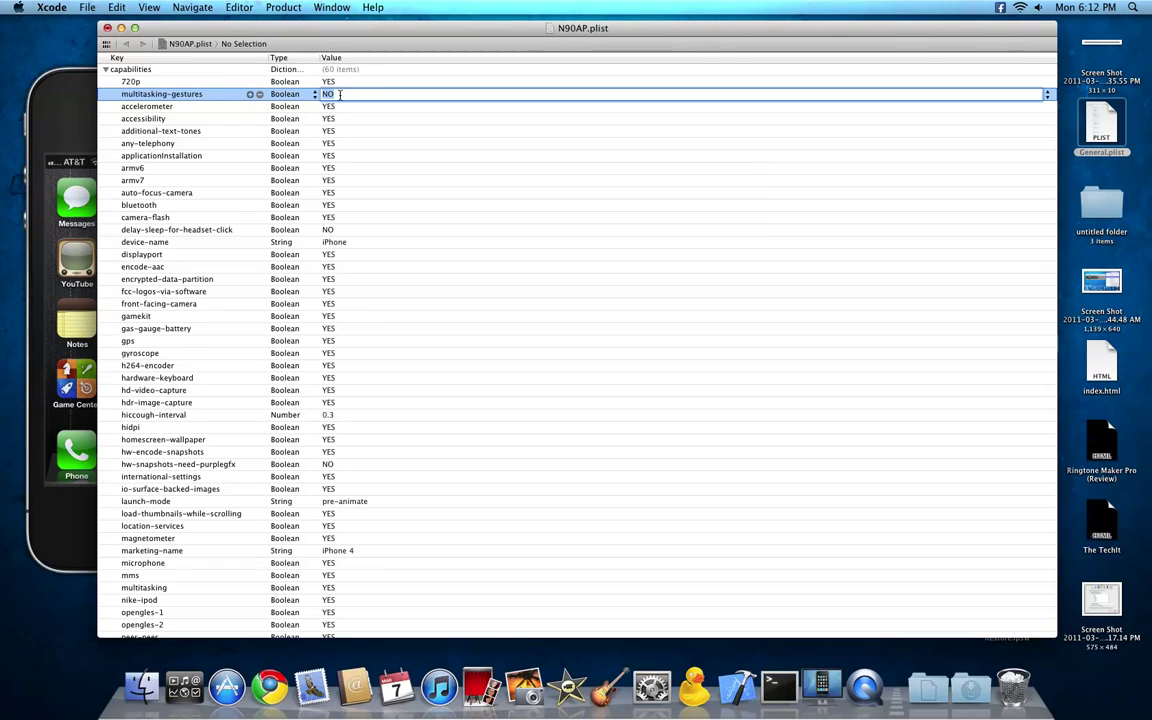
type("Yes")
left_click(440, 192)
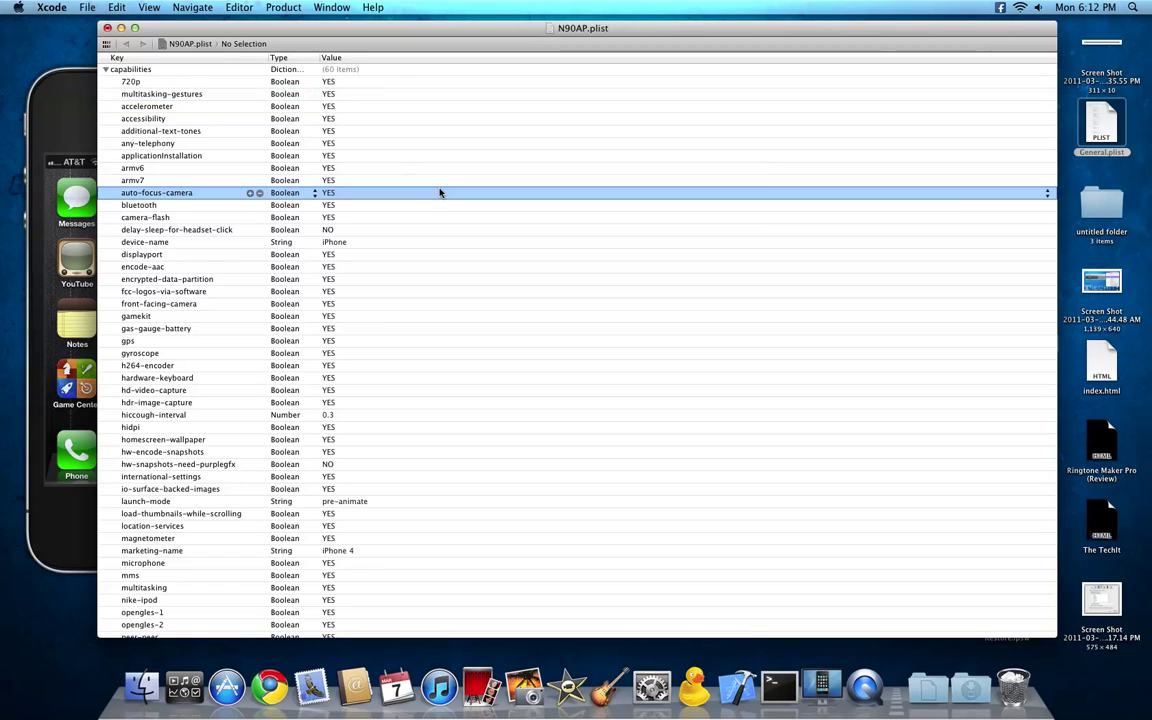
left_click(107, 28)
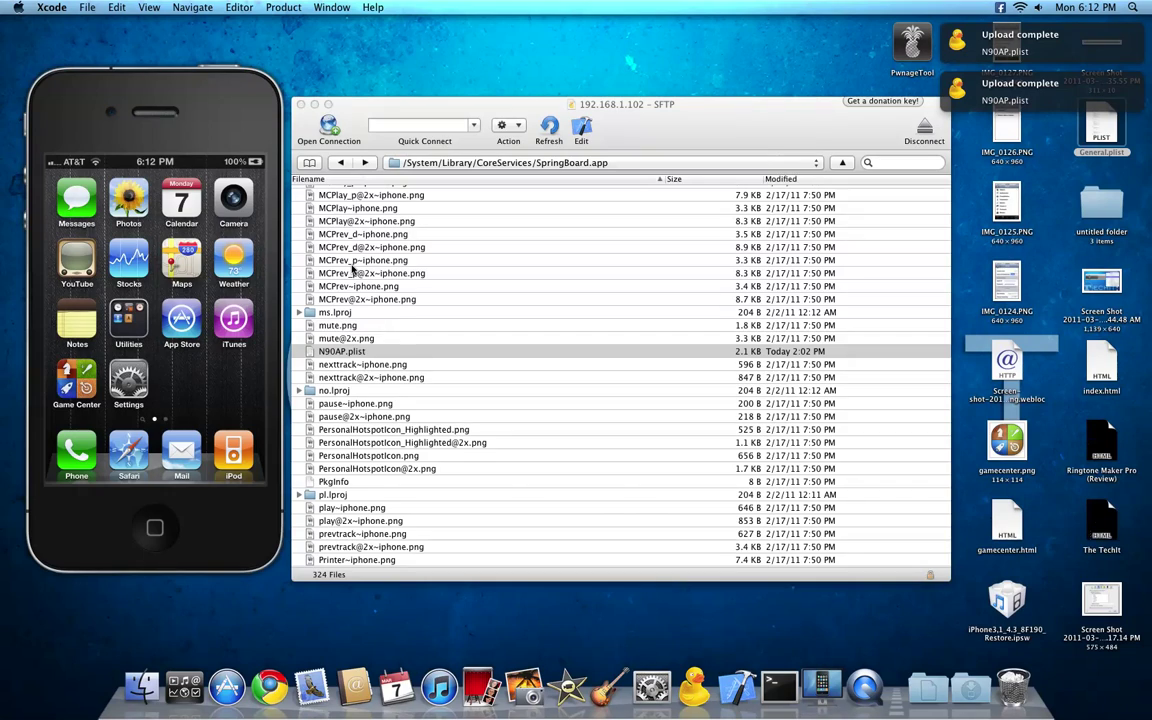
- Switch to Cyberduck, return to the phone's root folder and open /var/mobile/Library/Preferences
left_click(341, 163)
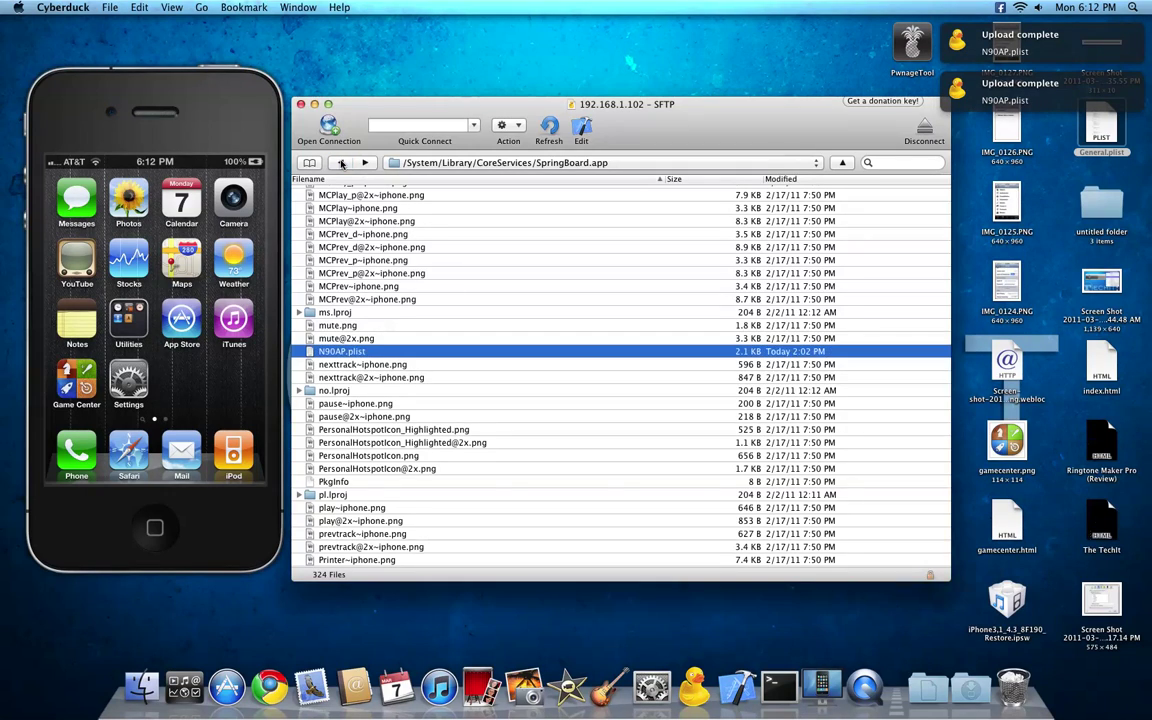
left_click(341, 163)
left_click(341, 163)
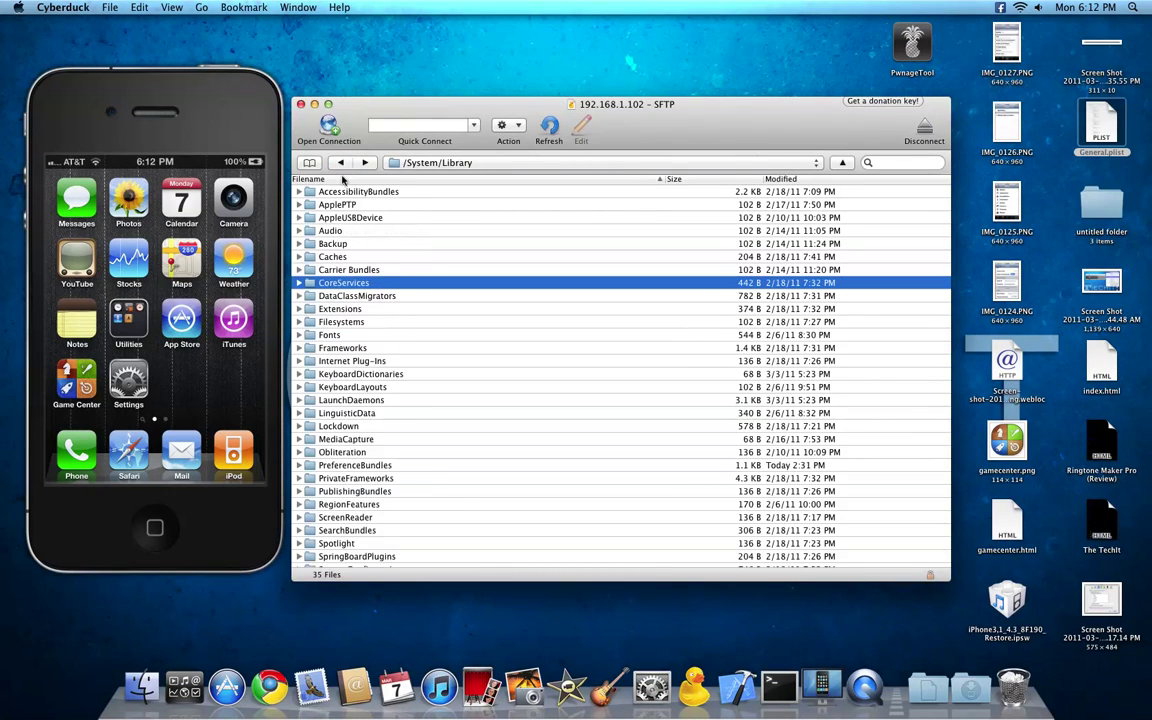
left_click(341, 163)
left_click(341, 163)
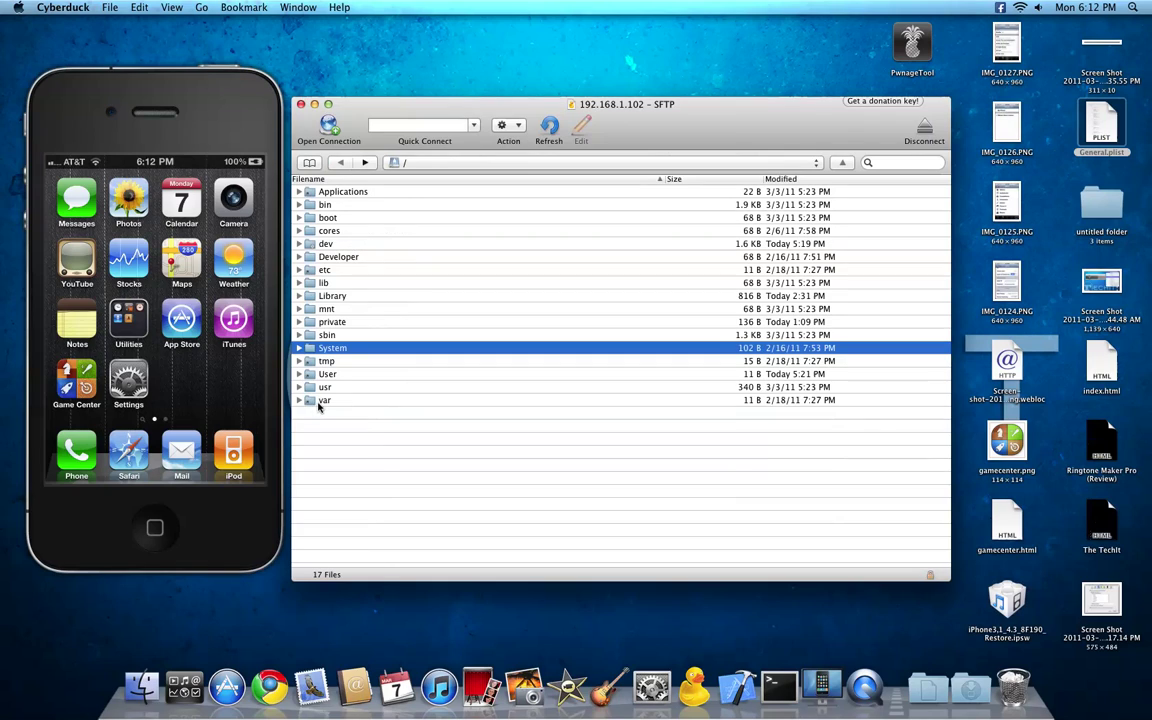
double_click(320, 401)
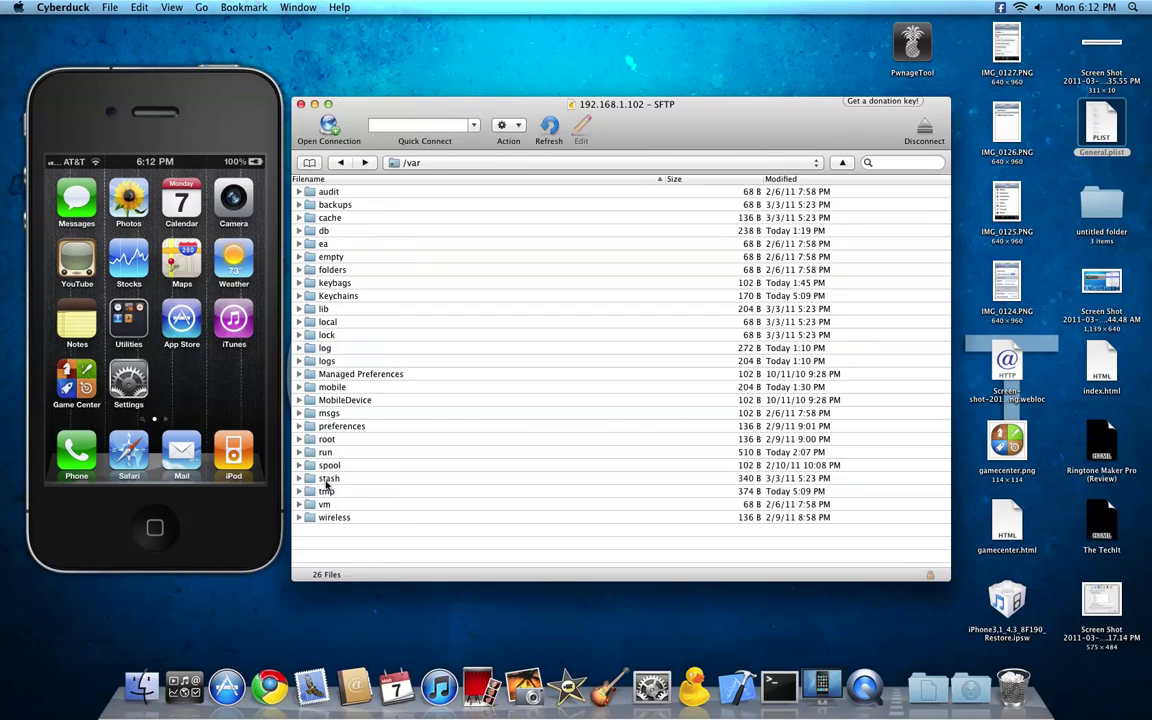
double_click(333, 388)
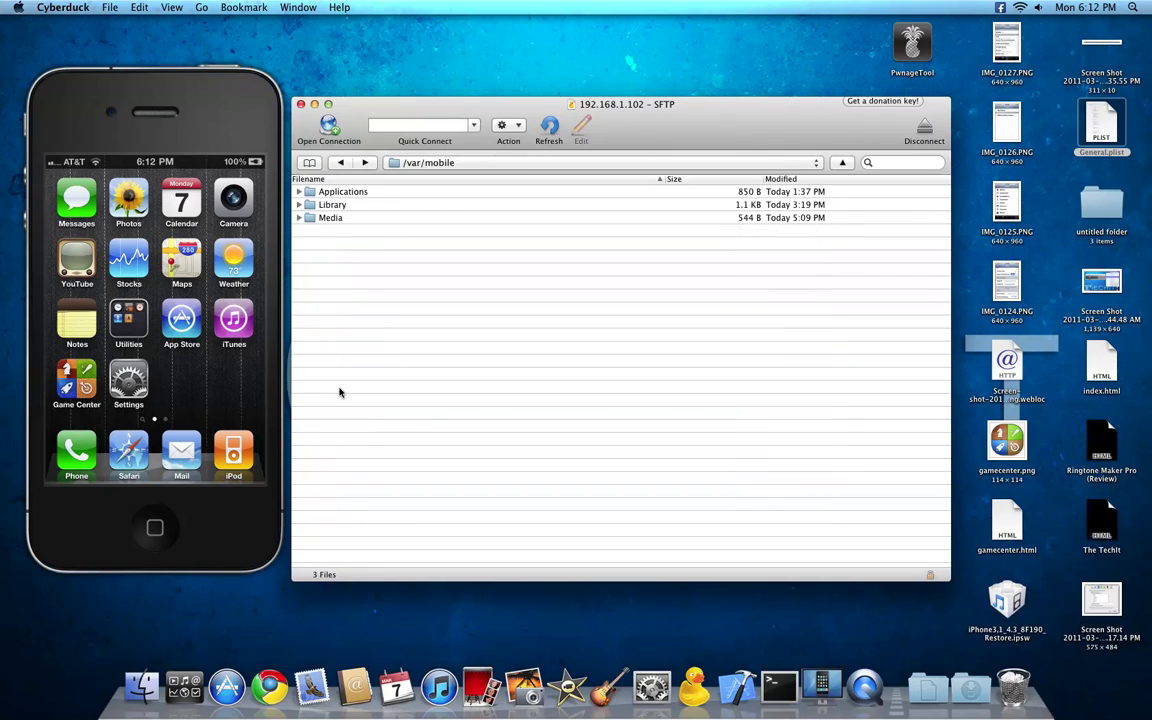
double_click(345, 206)
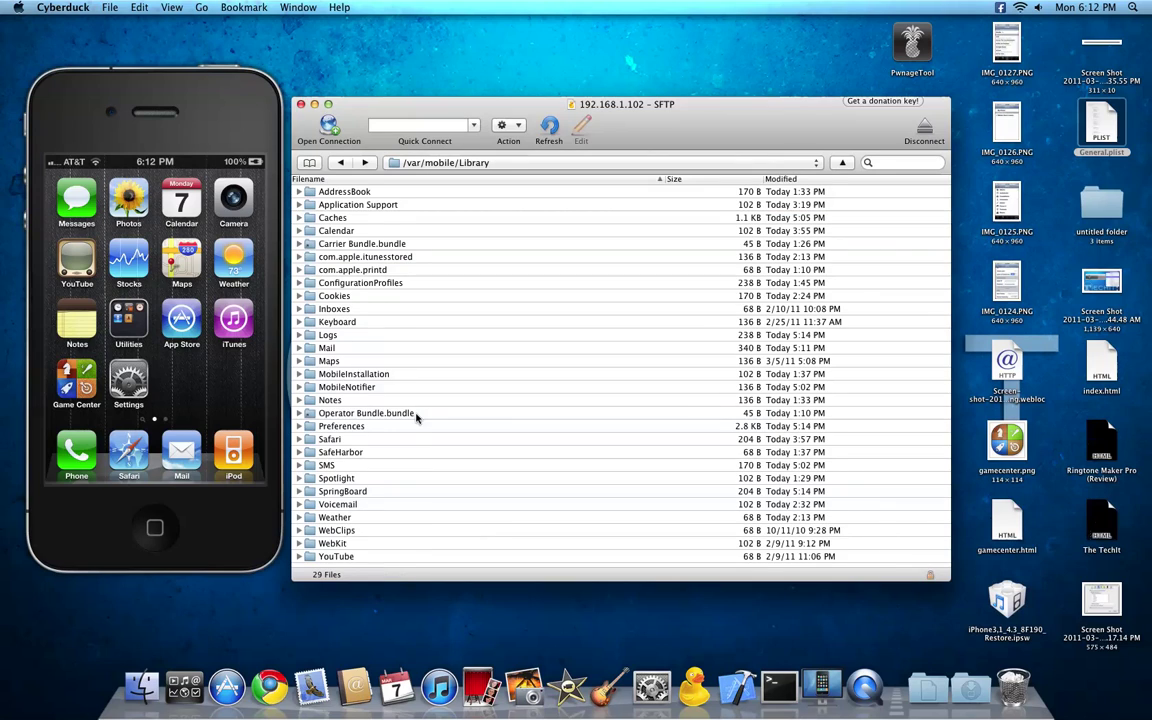
scroll(400, 440, "down", 1)
double_click(345, 427)
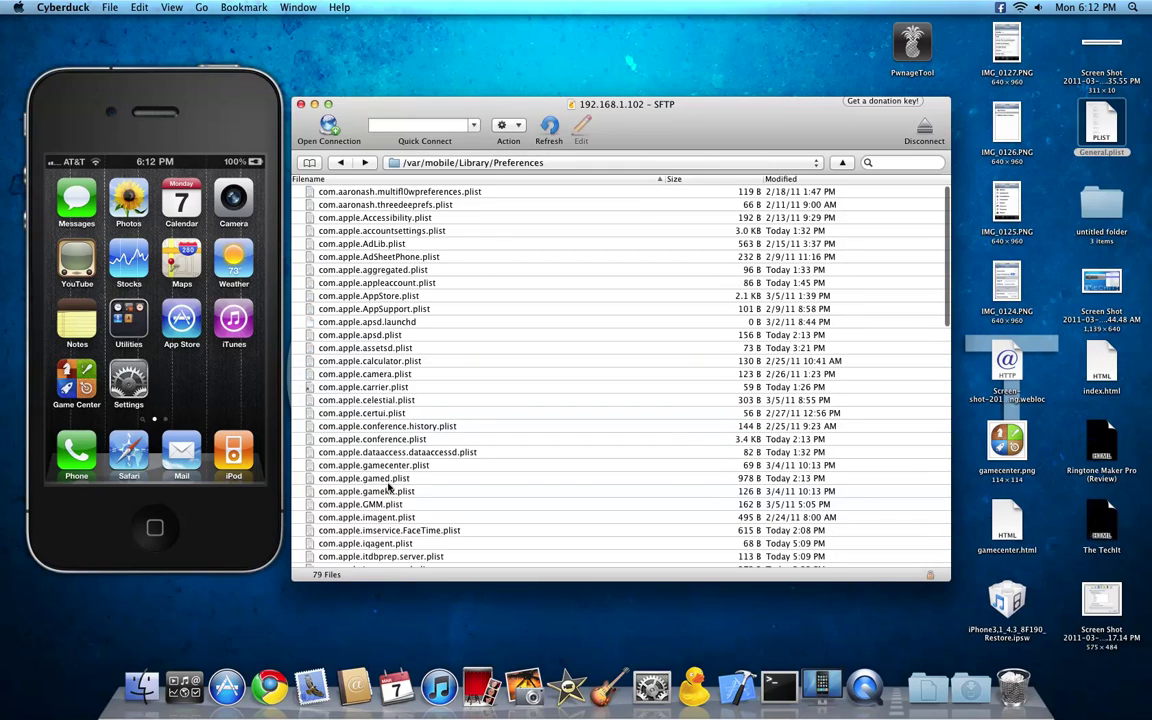
- Find com.apple.springboard.plist in the Preferences folder and open it for editing in Xcode
scroll(371, 379, "down", 1)
scroll(371, 379, "down", 8)
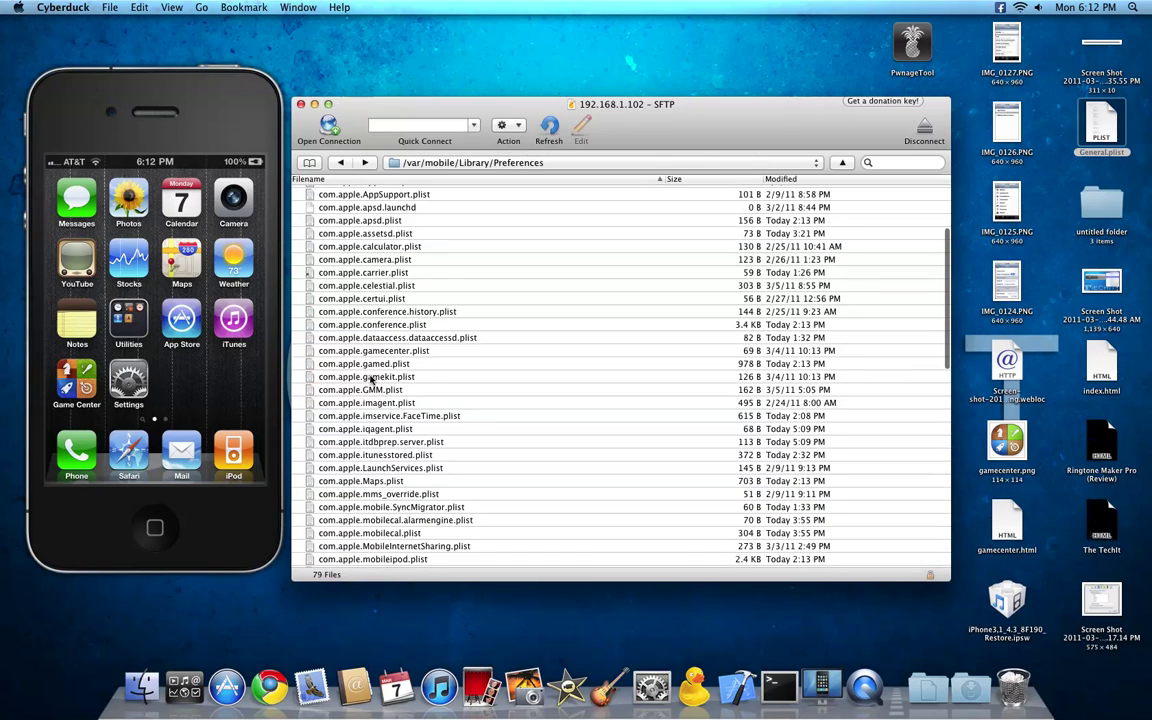
scroll(369, 377, "down", 2)
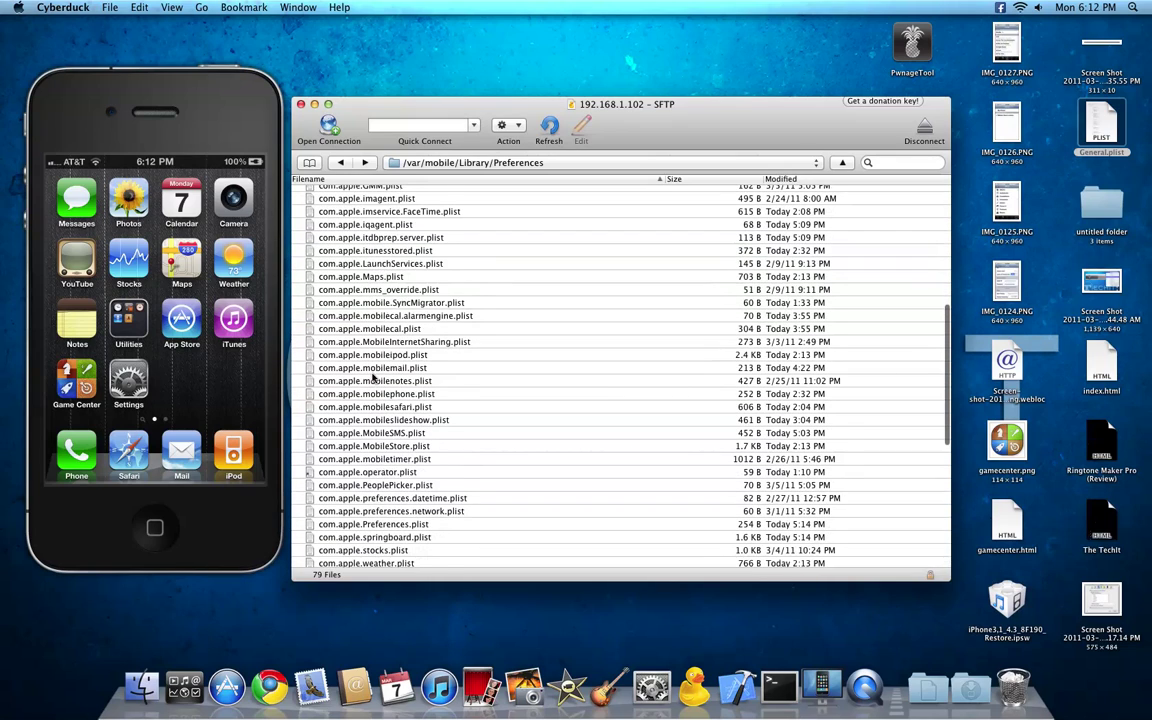
left_click(428, 508)
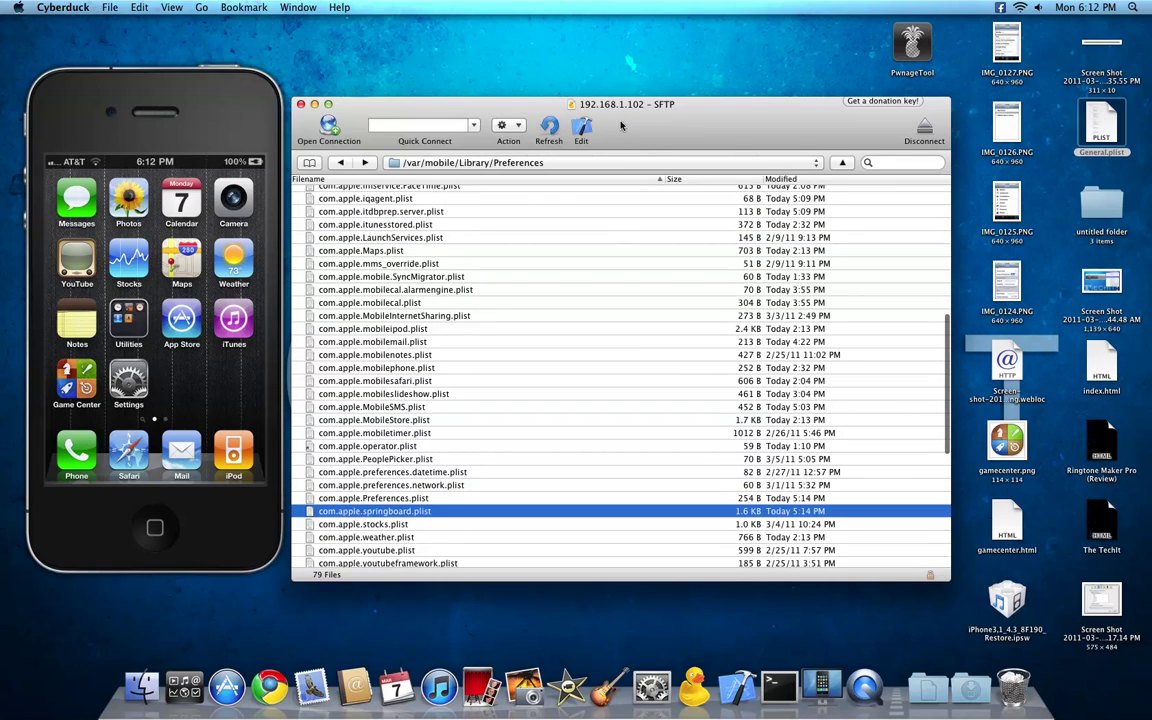
left_click(582, 130)
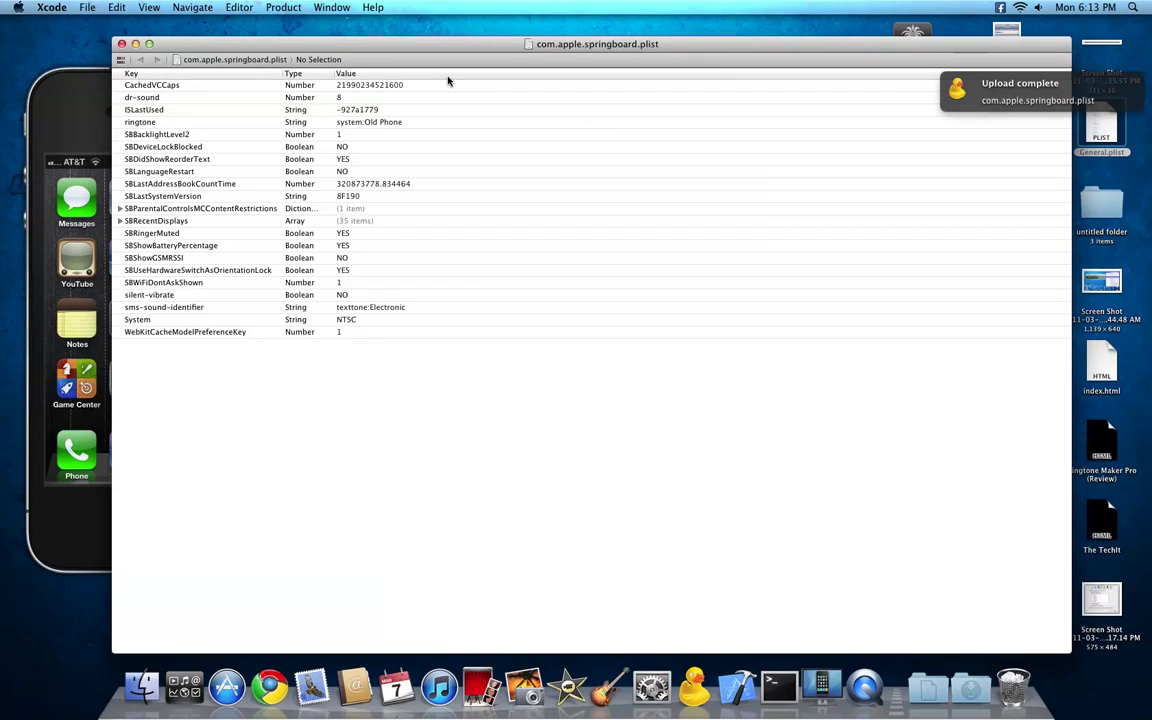
- Add a key named SBUseSystemGestures below silent-vibrate in com.apple.springboard.plist
left_click(263, 297)
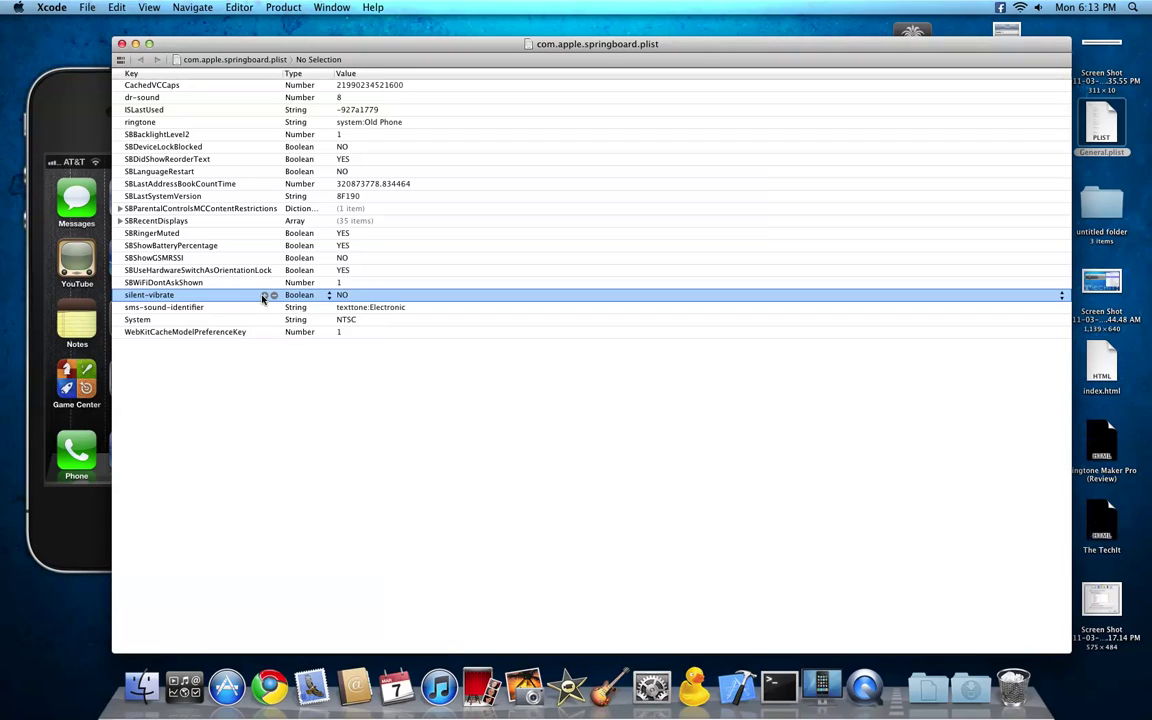
left_click(264, 296)
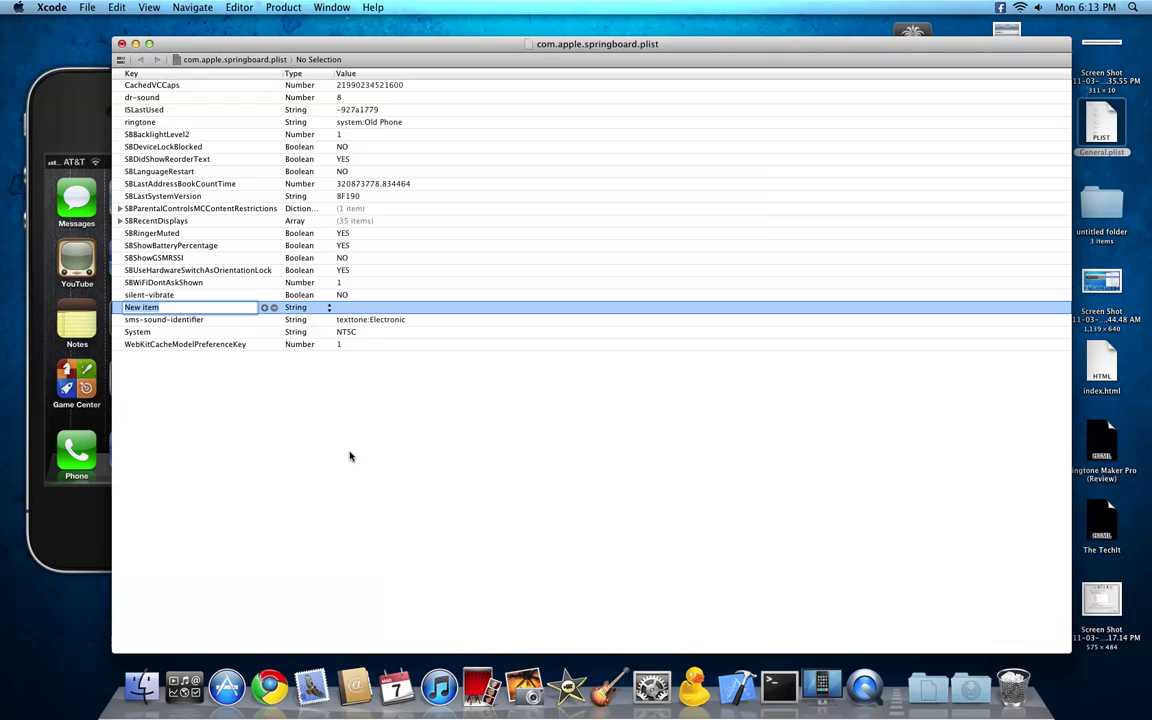
type("A")
key("BackSpace")
type("SBUseSystemGestures")
left_click(275, 543)
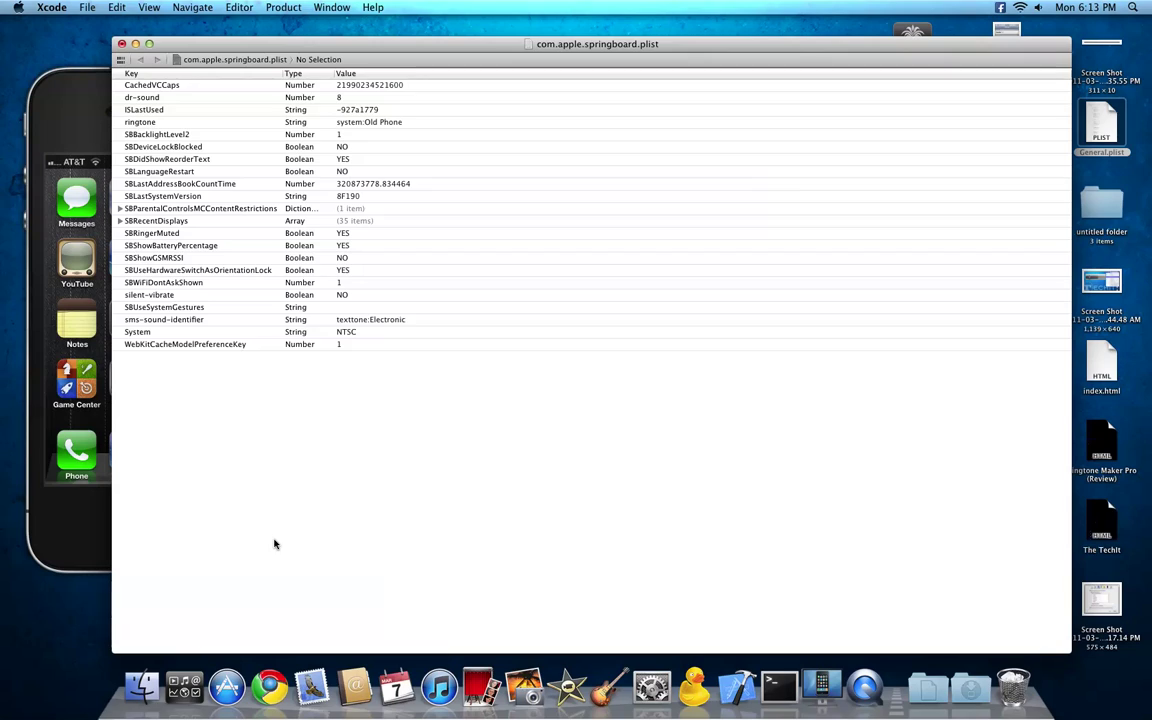
- Change the type of the SBUseSystemGestures key to Boolean
left_click(298, 307)
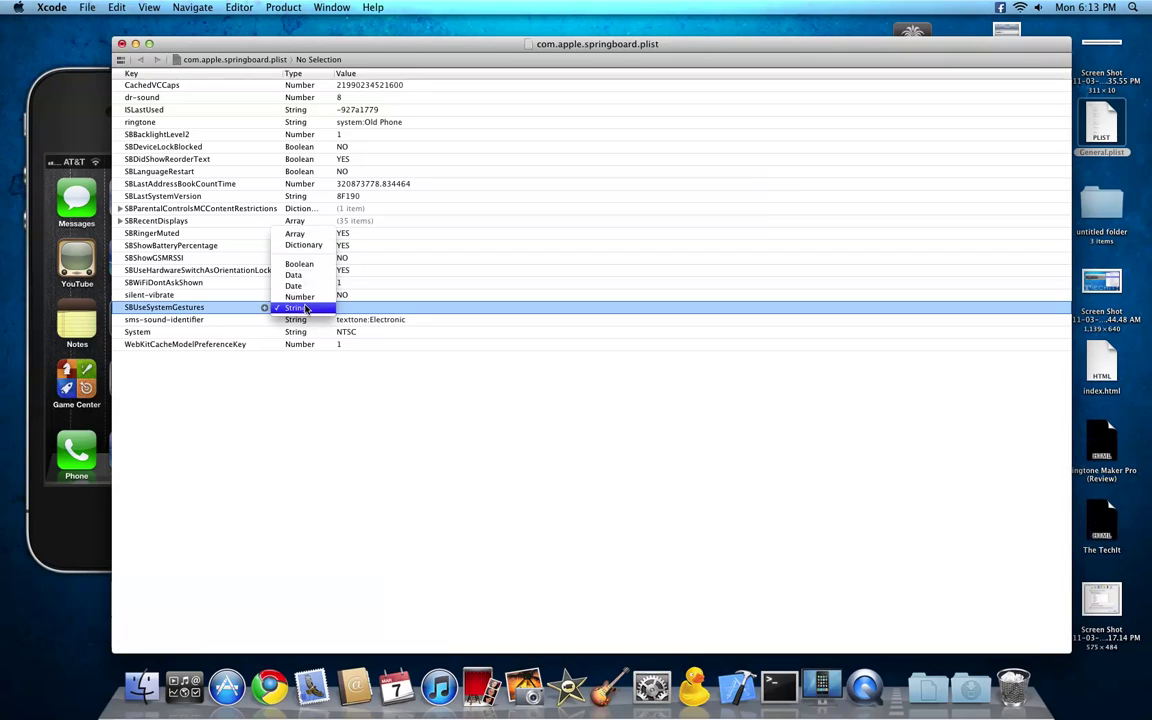
key("Up")
key("Up")
key("Up")
key("Up")
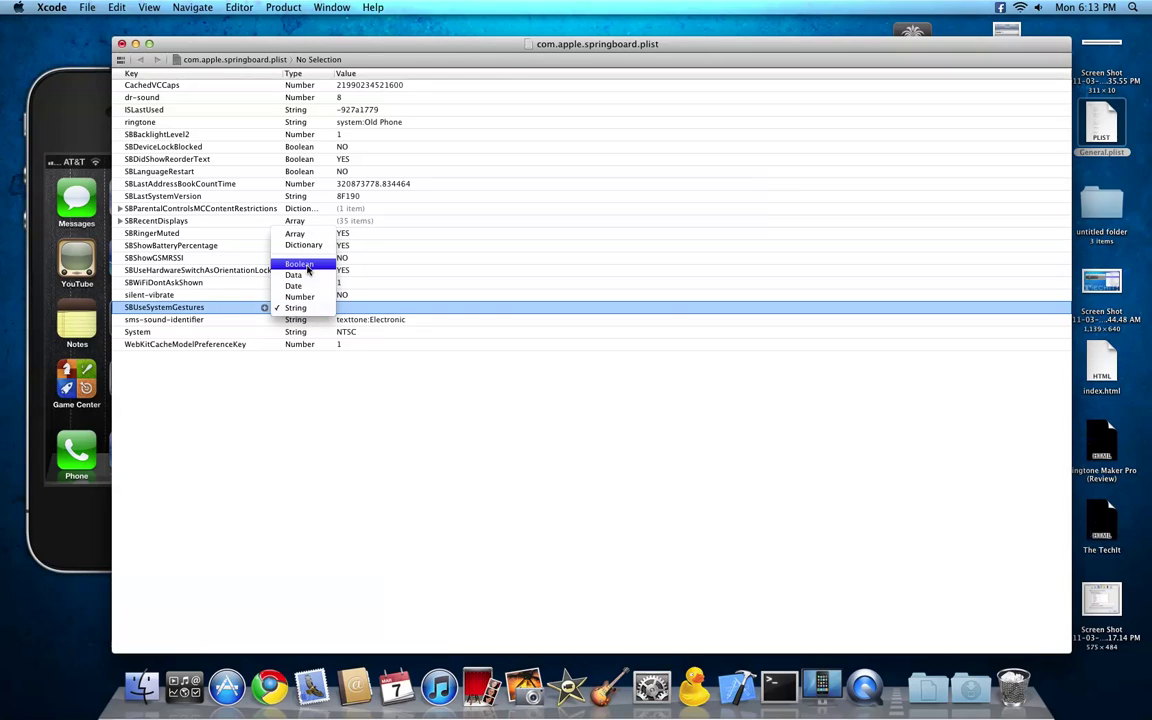
key("Return")
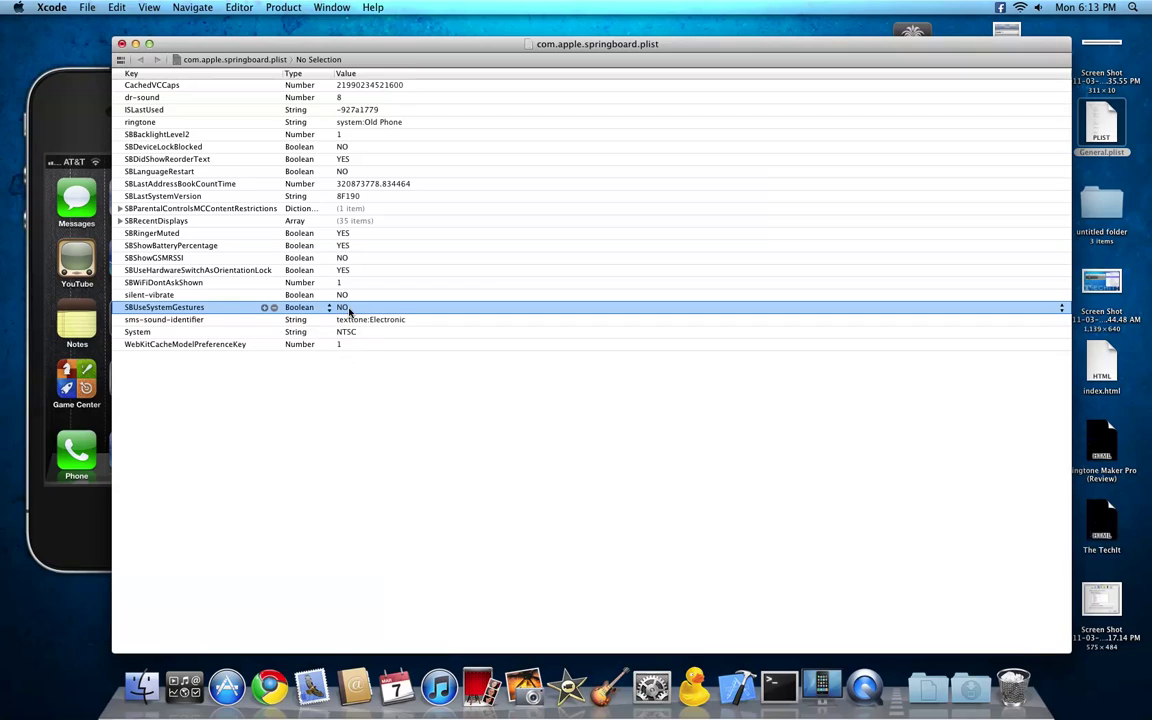
- Set the SBUseSystemGestures value to YES and close com.apple.springboard.plist
left_click(352, 308)
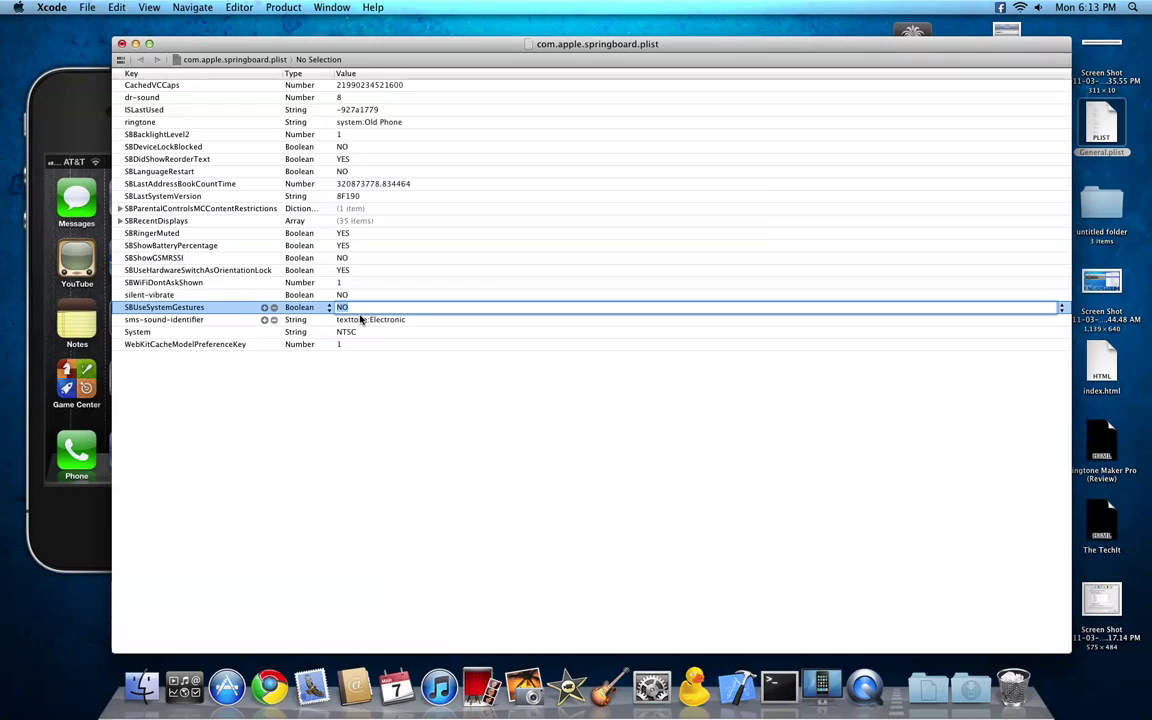
type("YES")
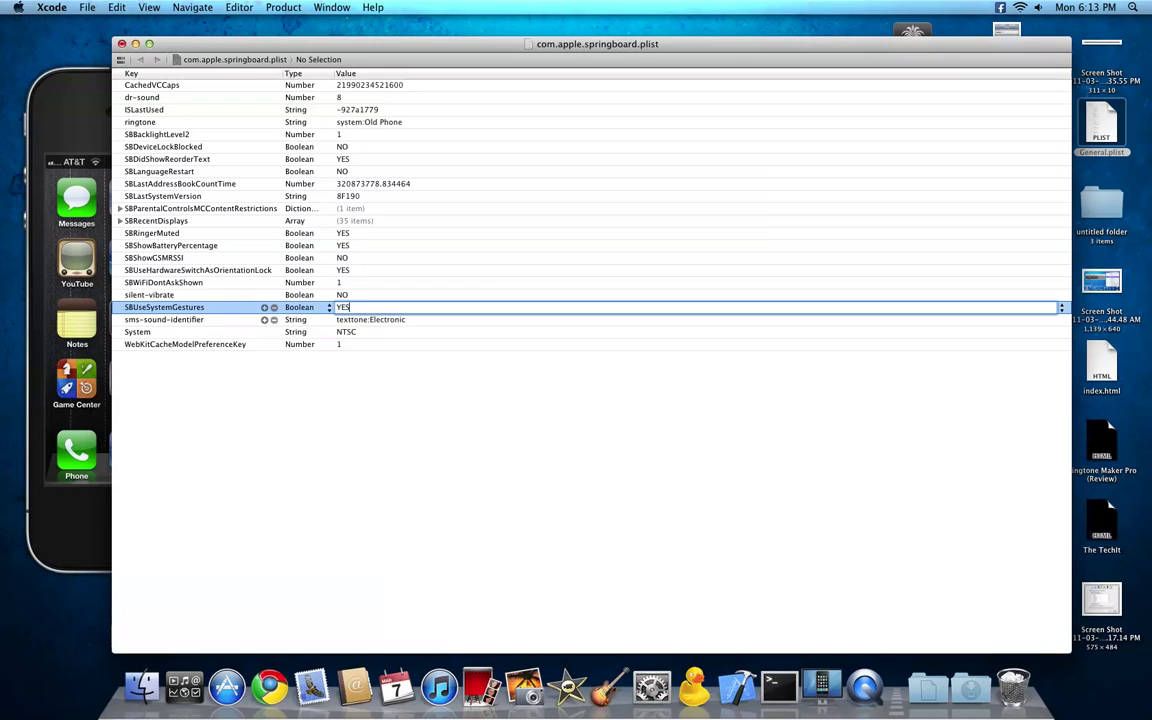
left_click(368, 410)
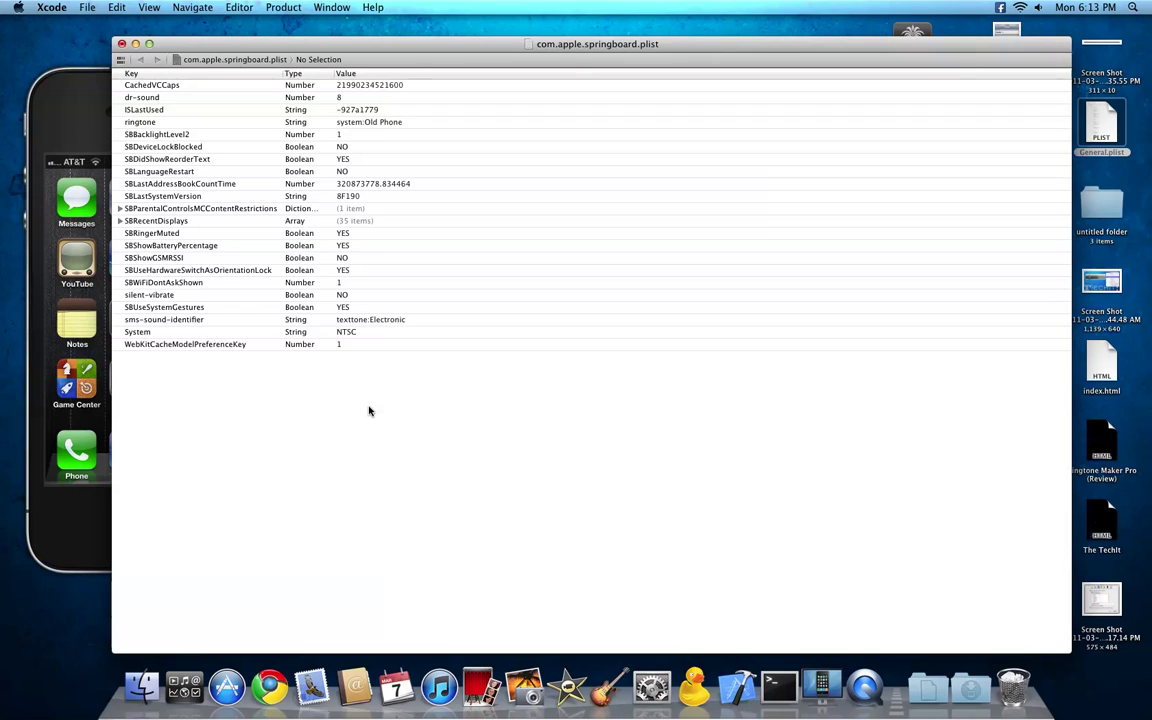
left_click(121, 43)
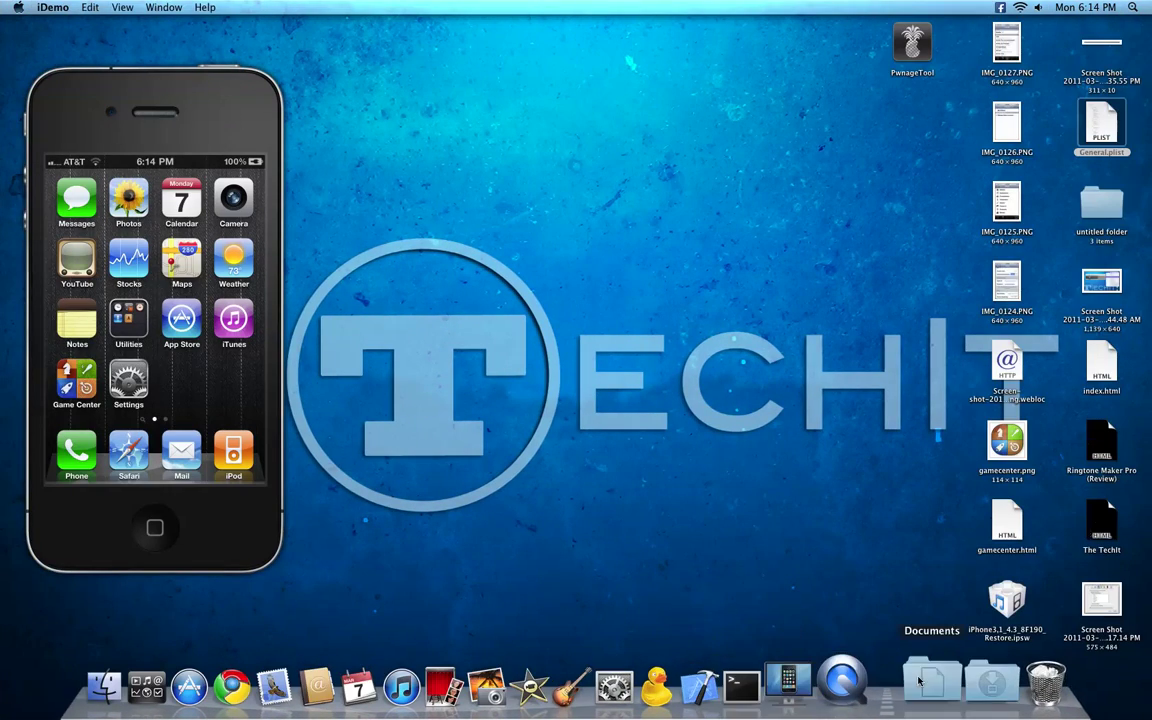
- Open a Terminal window and show the contents of the desktop's untitled folder beside it
left_click(770, 688)
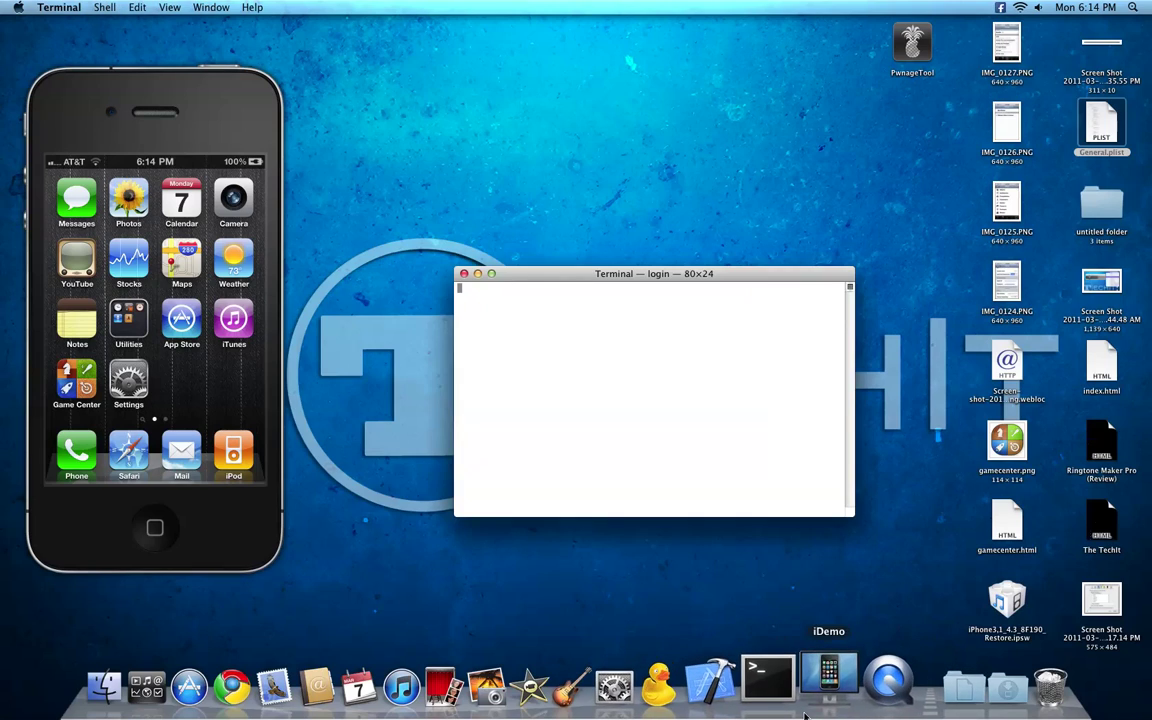
double_click(1095, 203)
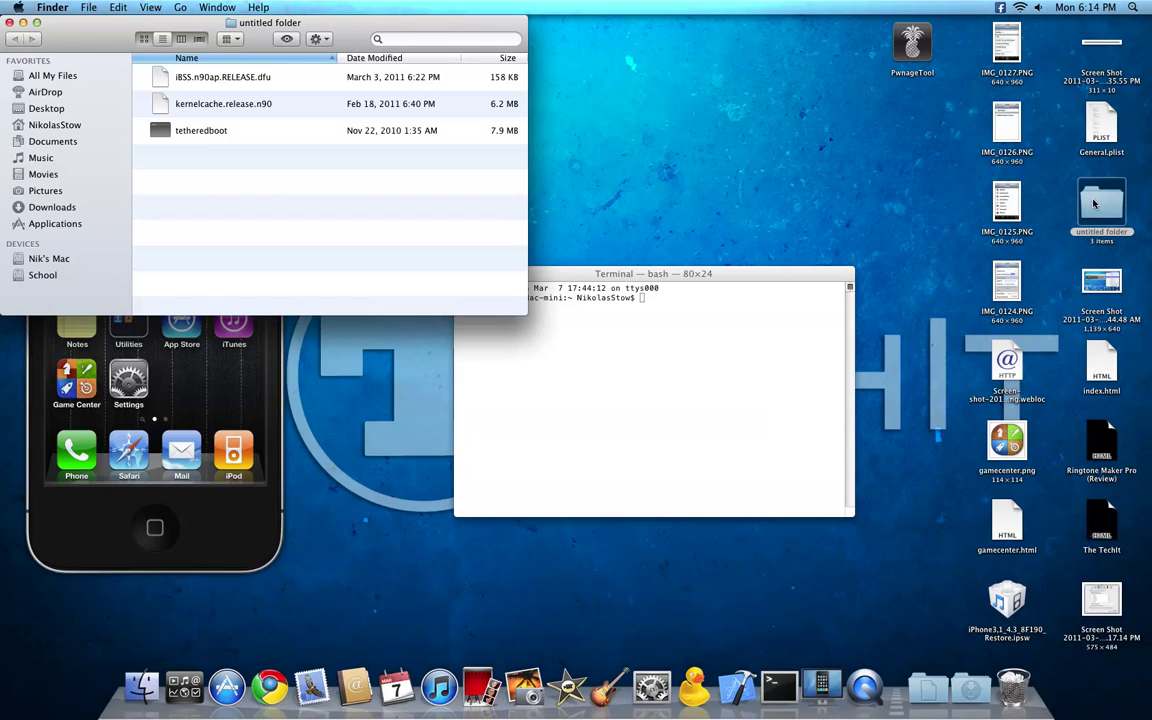
left_click(591, 352)
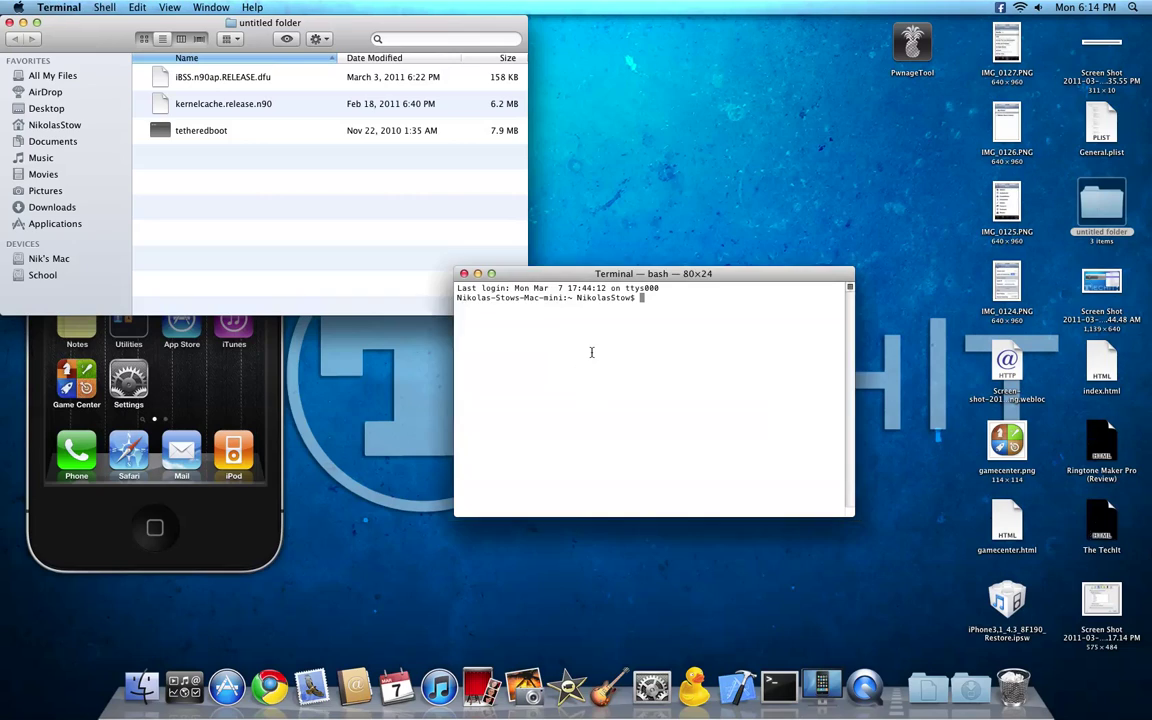
- Start a root shell with sudo -s in Terminal, entering the account password
type("sud")
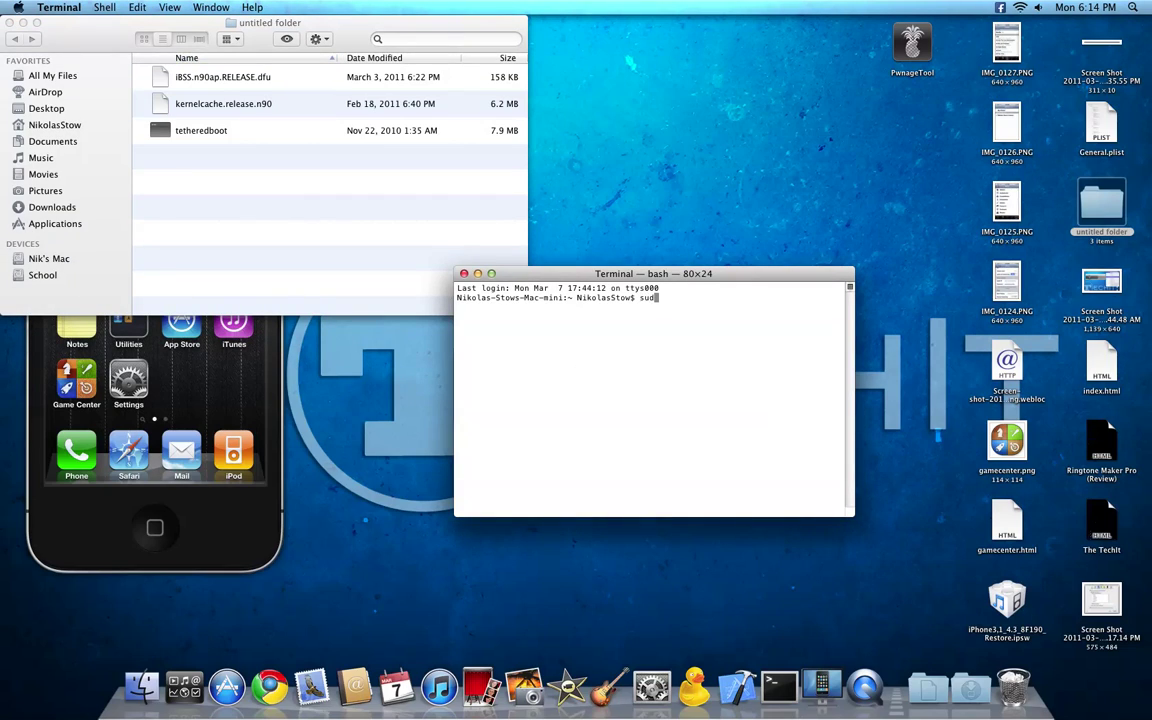
type("o -s")
key("Return")
key("Return")
- Run tetheredboot from the untitled folder with -i iBSS.n90ap.RELEASE.dfu and -k kernelcache.release.n90
left_click_drag(165, 130, 656, 357)
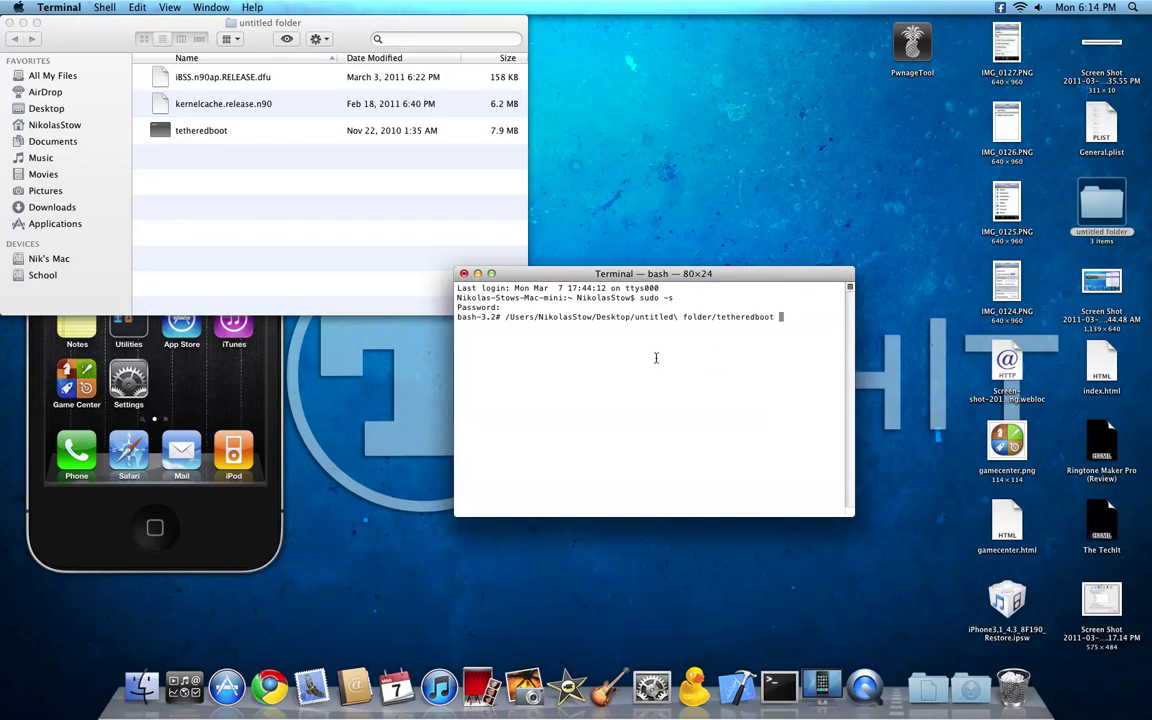
type("-i")
scroll(250, 94, "right", 5)
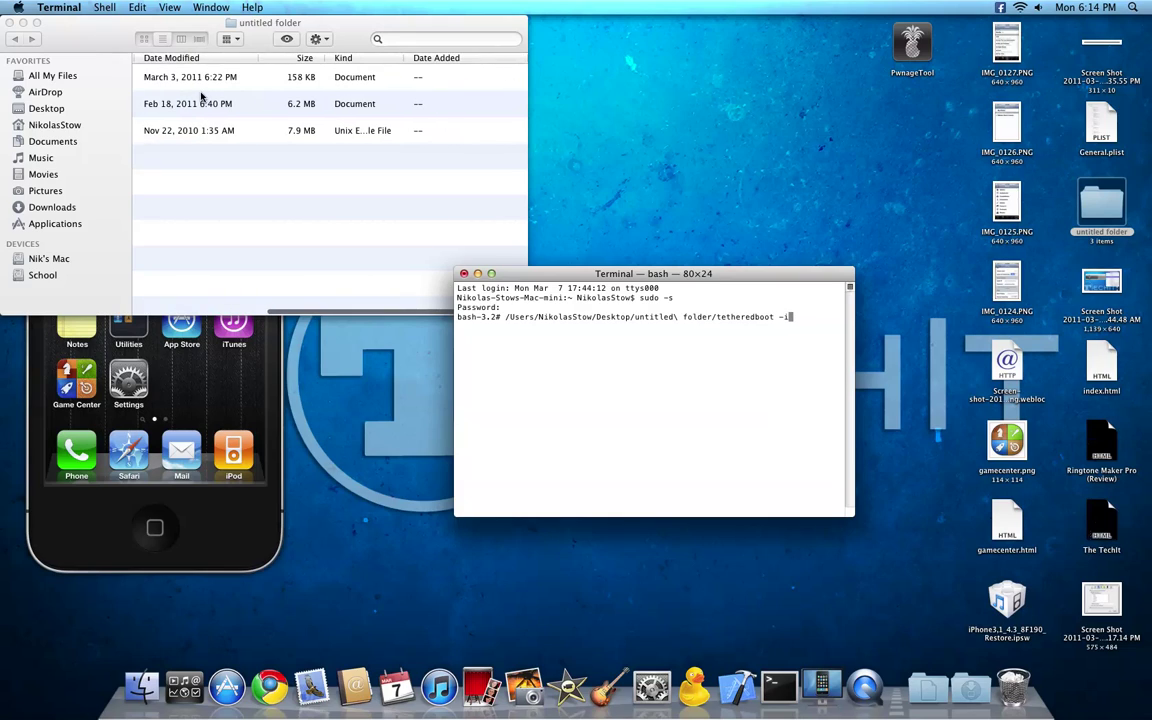
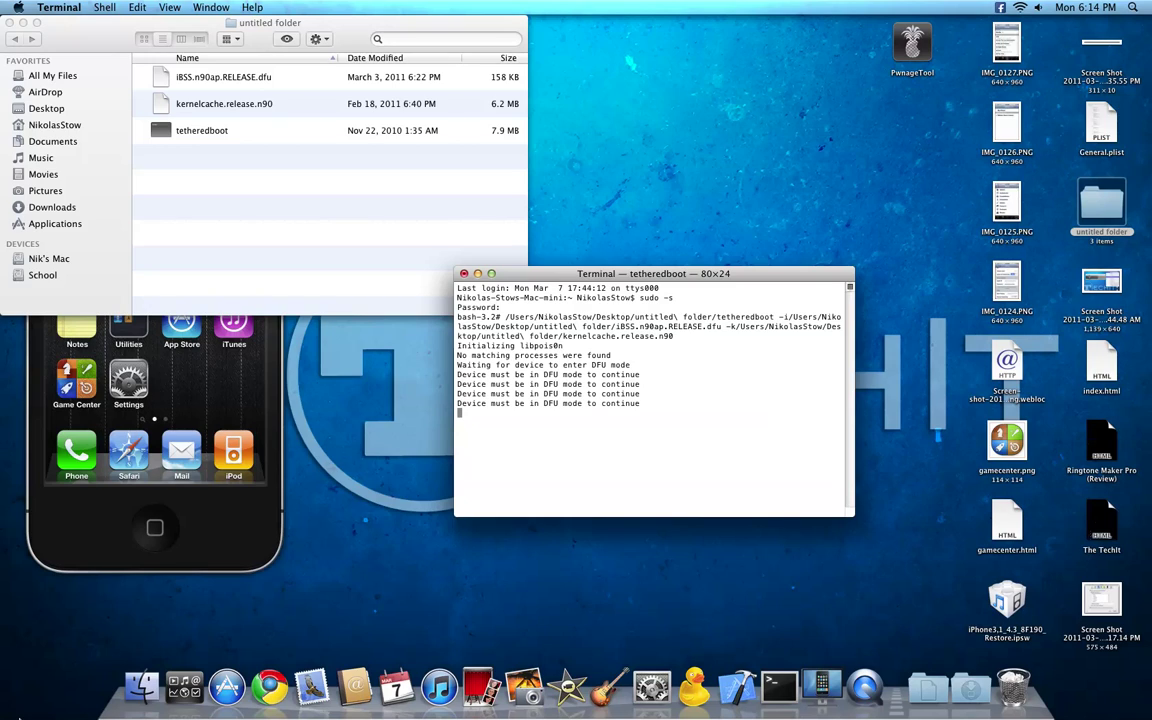
right_click(430, 690)
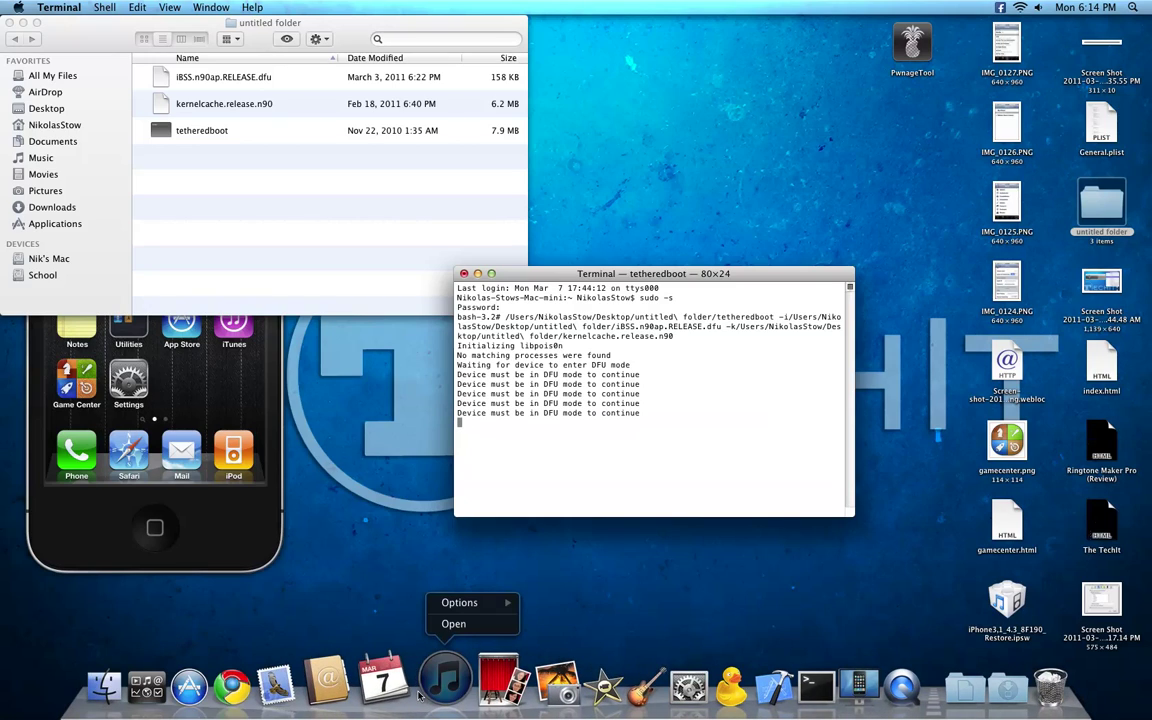
left_click(676, 612)
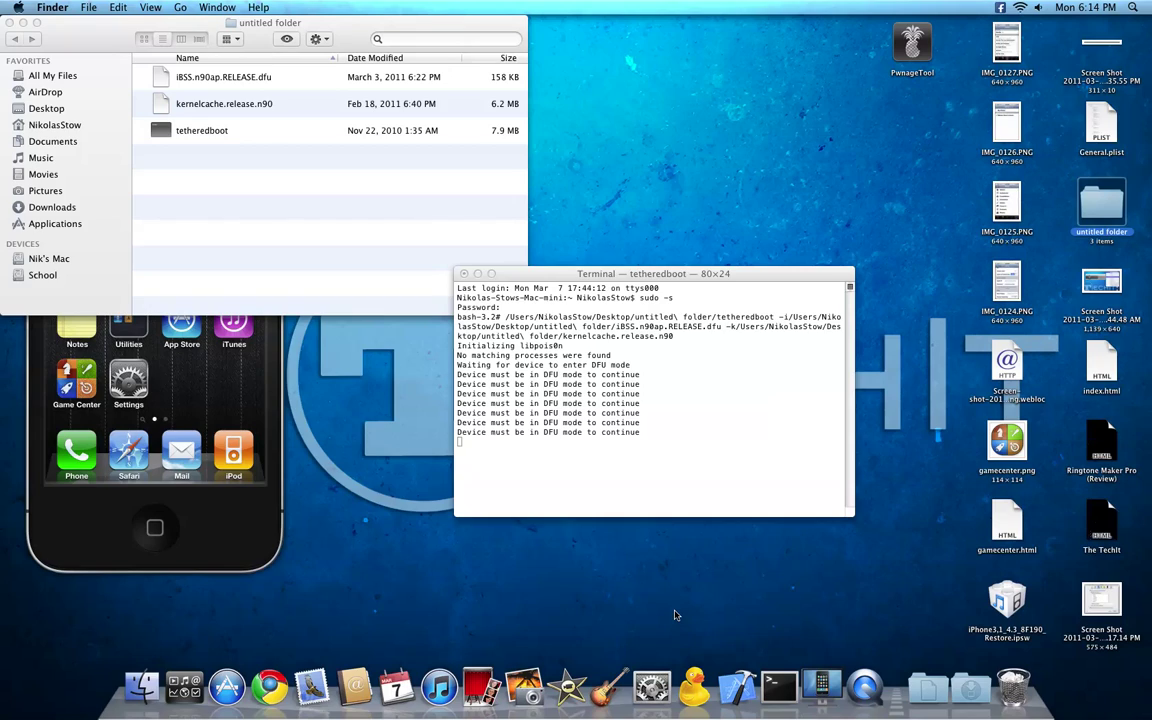
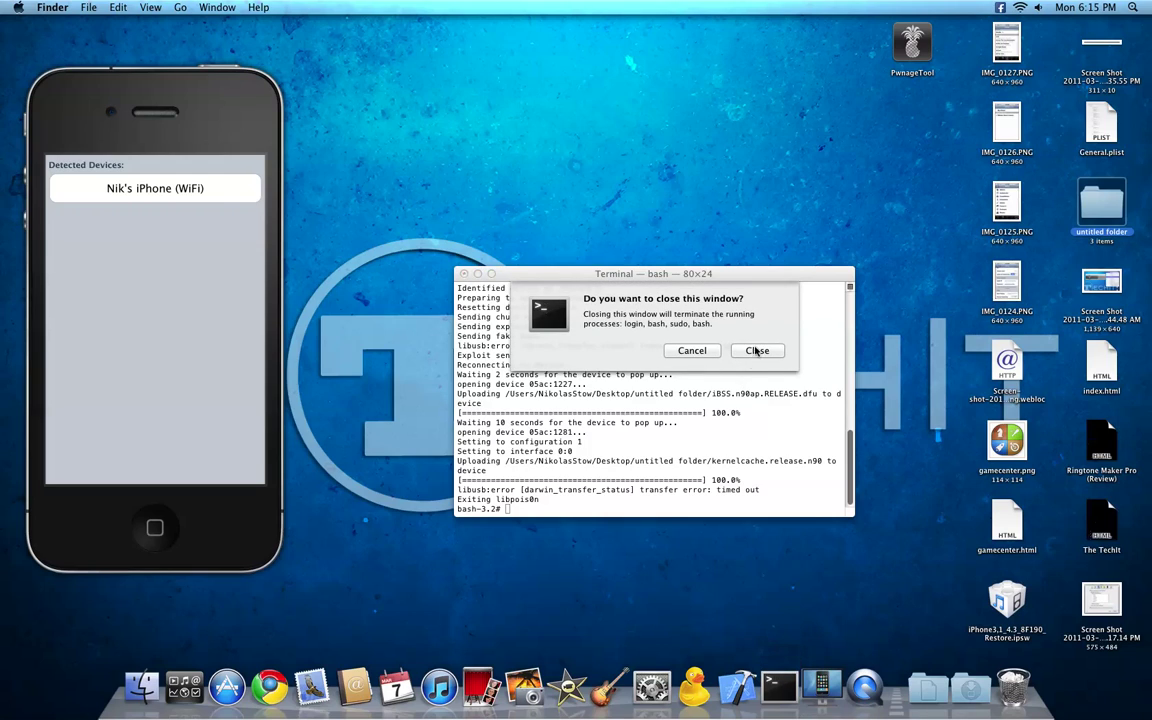
- Close the Terminal window with its running processes and connect iDemo to the iPhone over USB
left_click(760, 350)
left_click(125, 80)
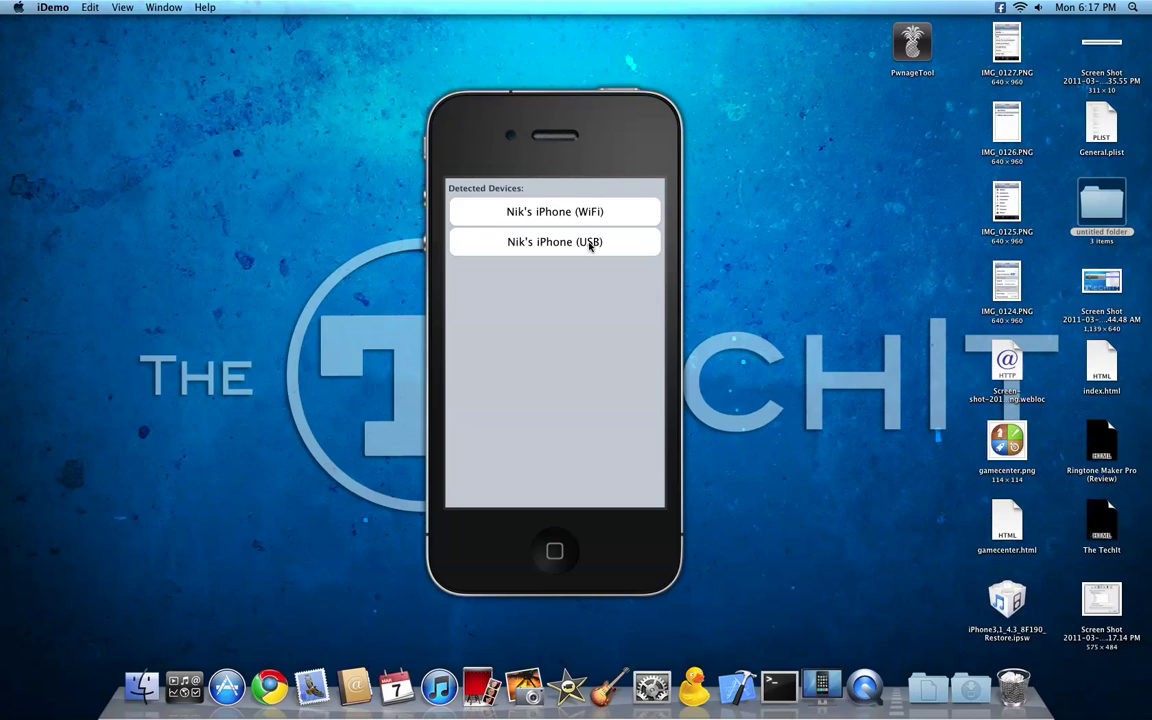
left_click(590, 244)
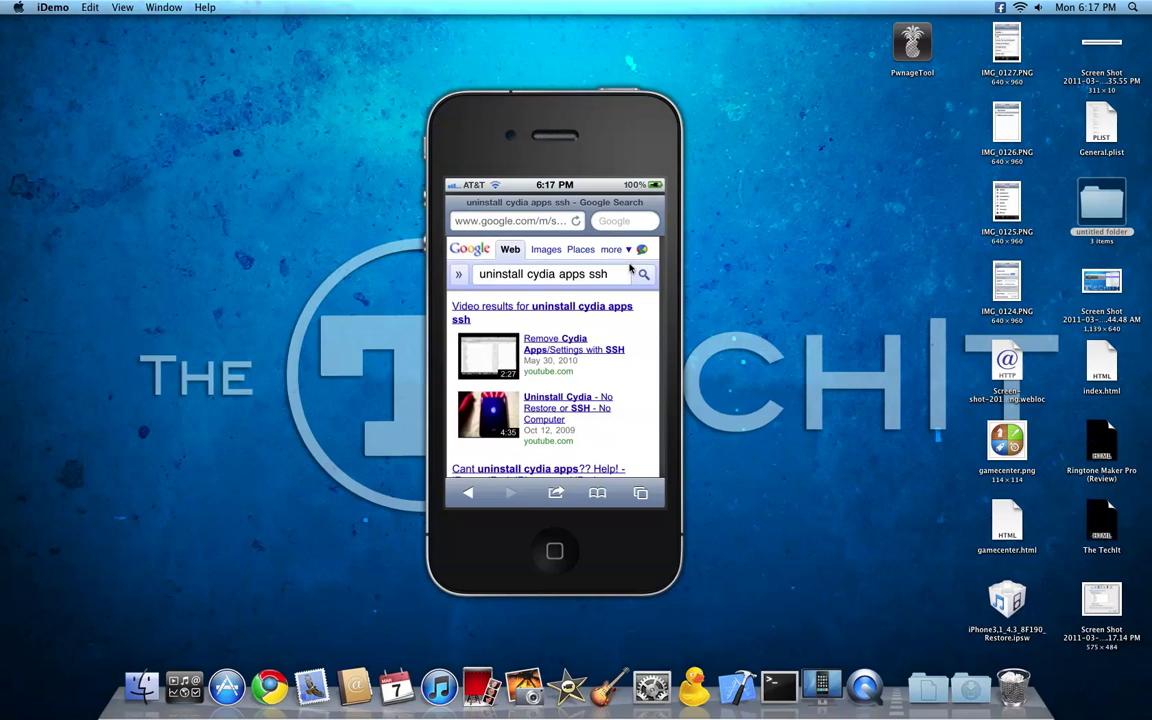
- Zoom the Google results page in the iPhone's Safari and return to the home screen
double_click(630, 268)
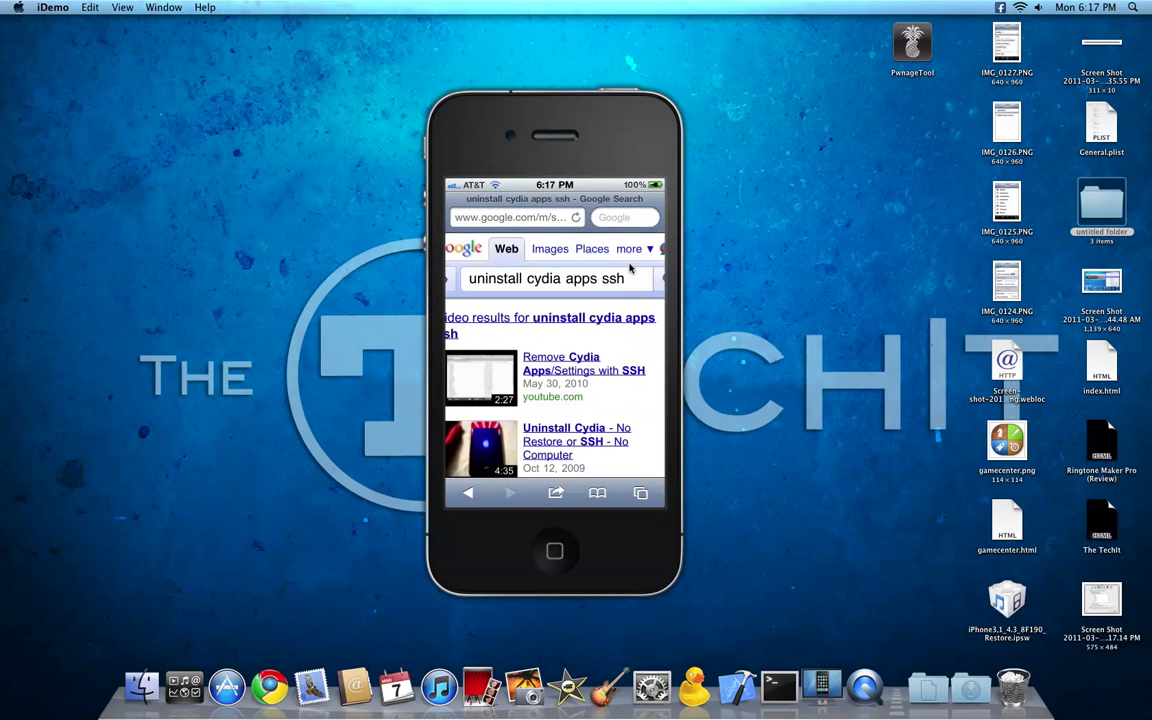
double_click(630, 268)
key("super+shift+h")
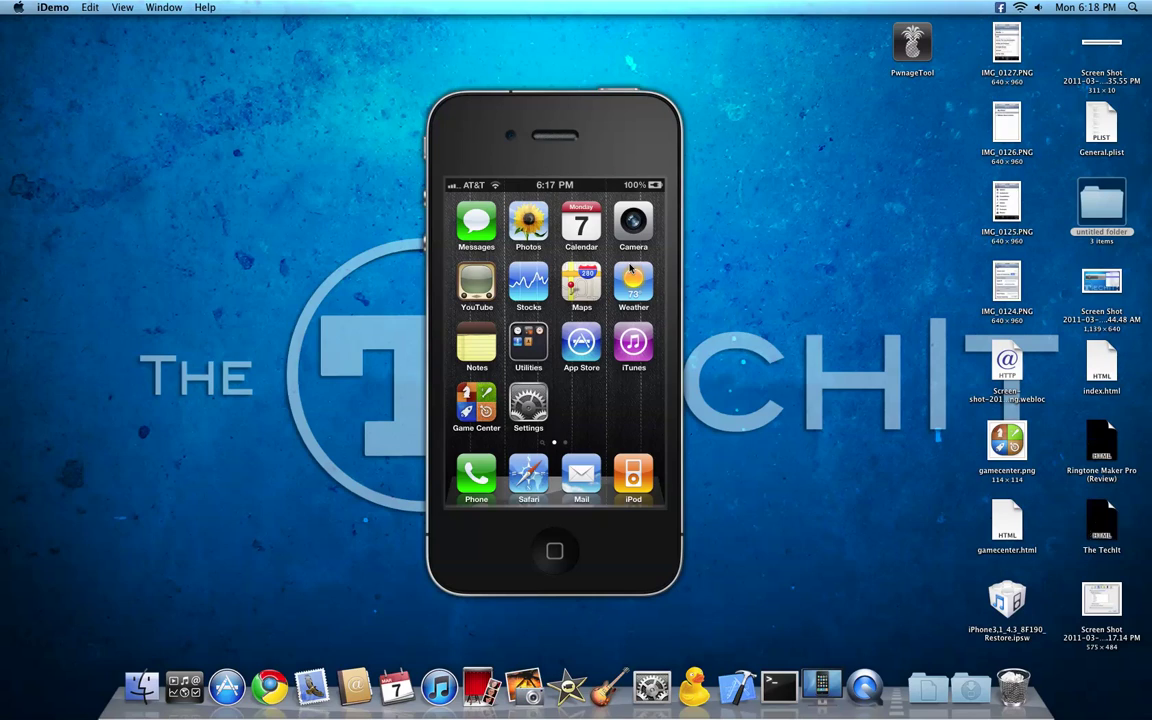
- Bring up the iPhone's multitasking bar from the home screen and dismiss it again
key("super+shift+h")
key("super+shift+h")
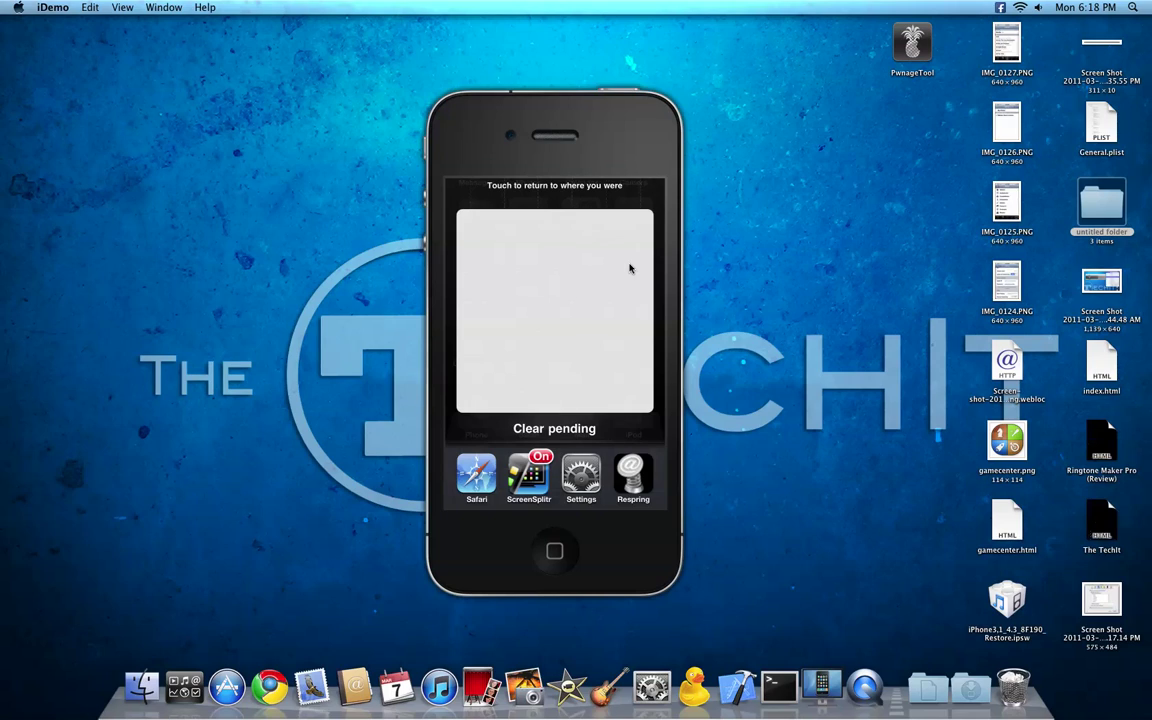
left_click(630, 268)
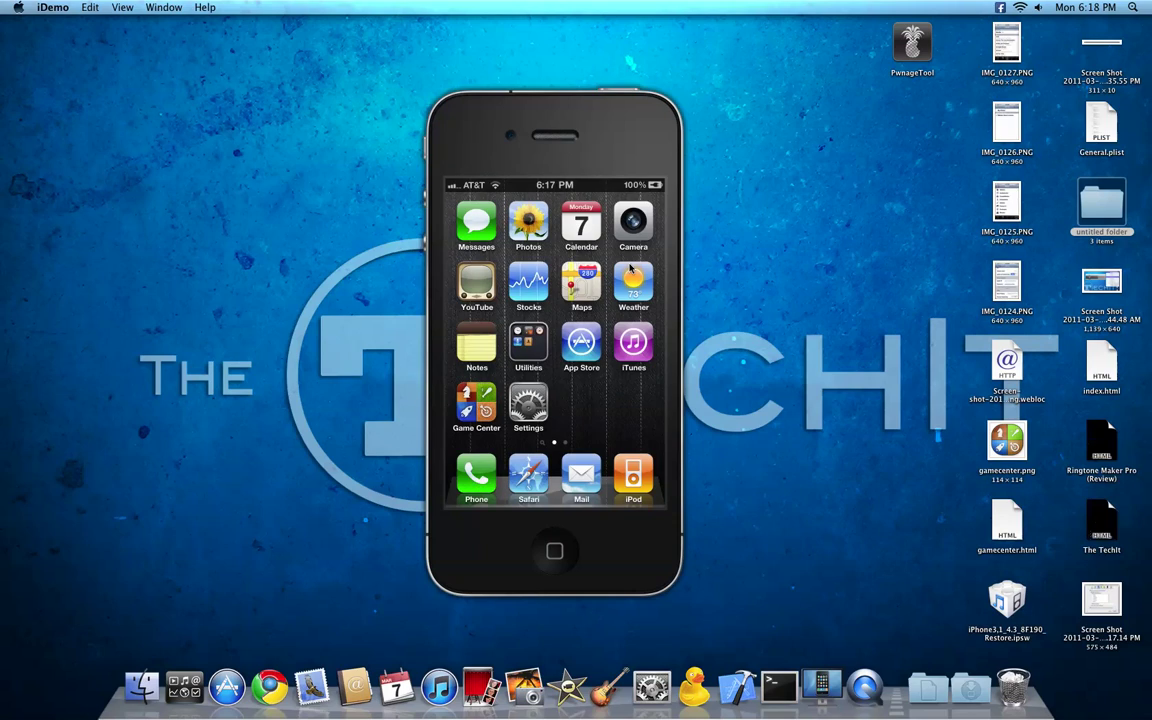